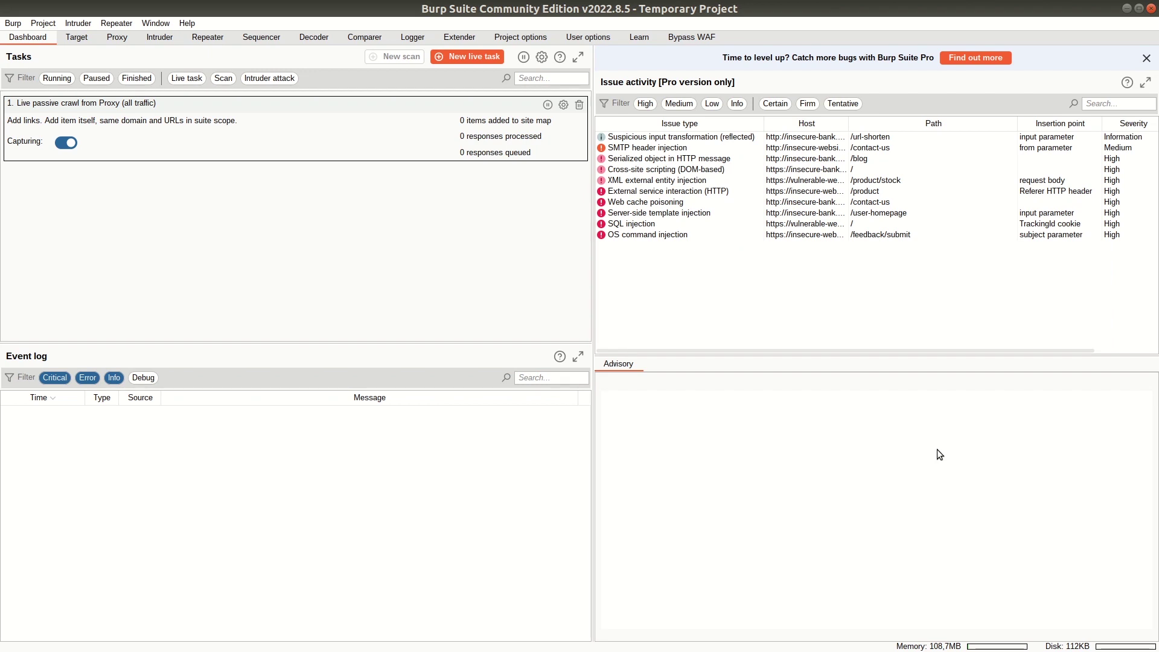
- Switch to the terminal and run the prepared Docker command starting bkimminich/juice-shop detached, with port mapping 8084:3000
{"action": "key", "text": "alt+Tab"}
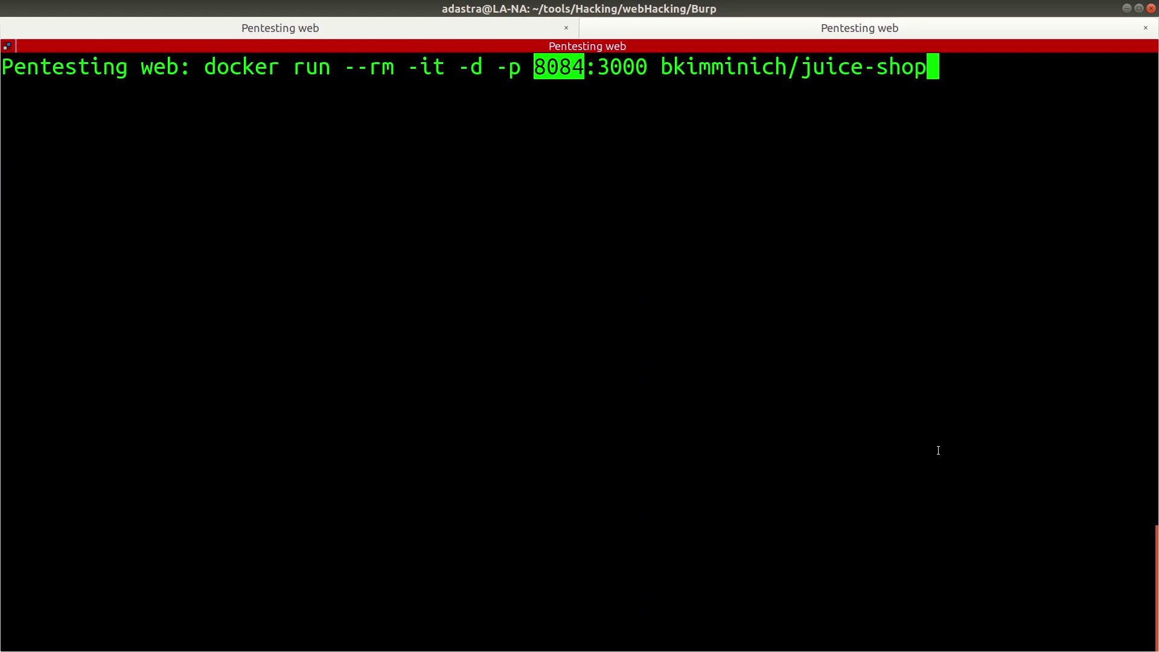
{"action": "left_click", "coordinate": [951, 398]}
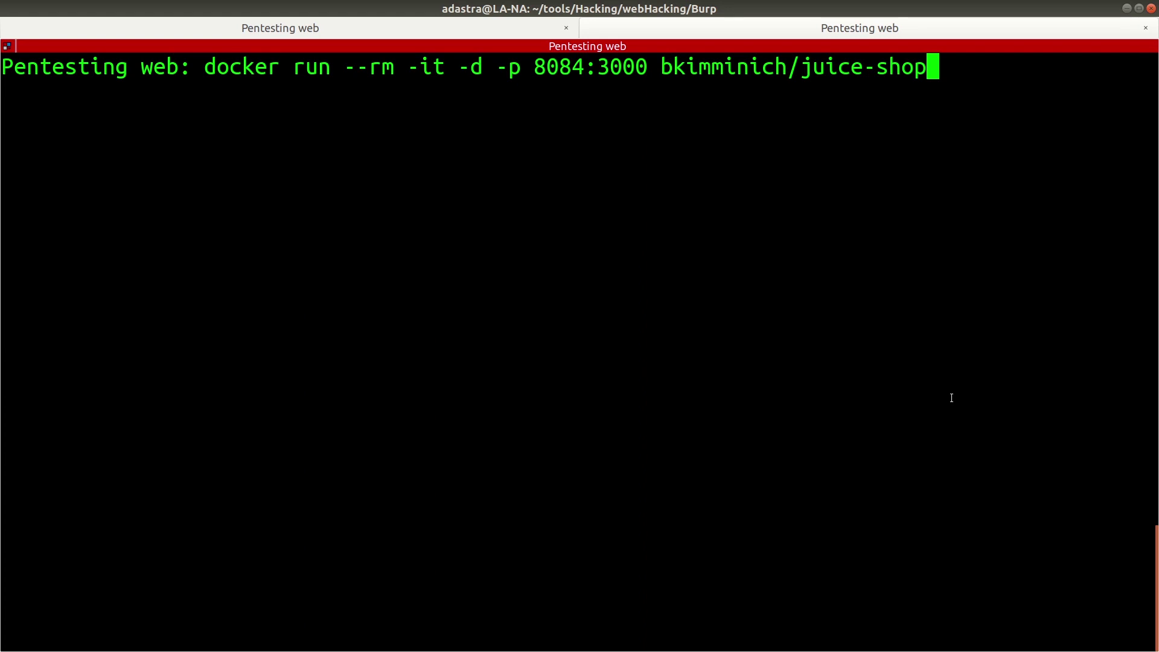
{"action": "double_click", "coordinate": [759, 74]}
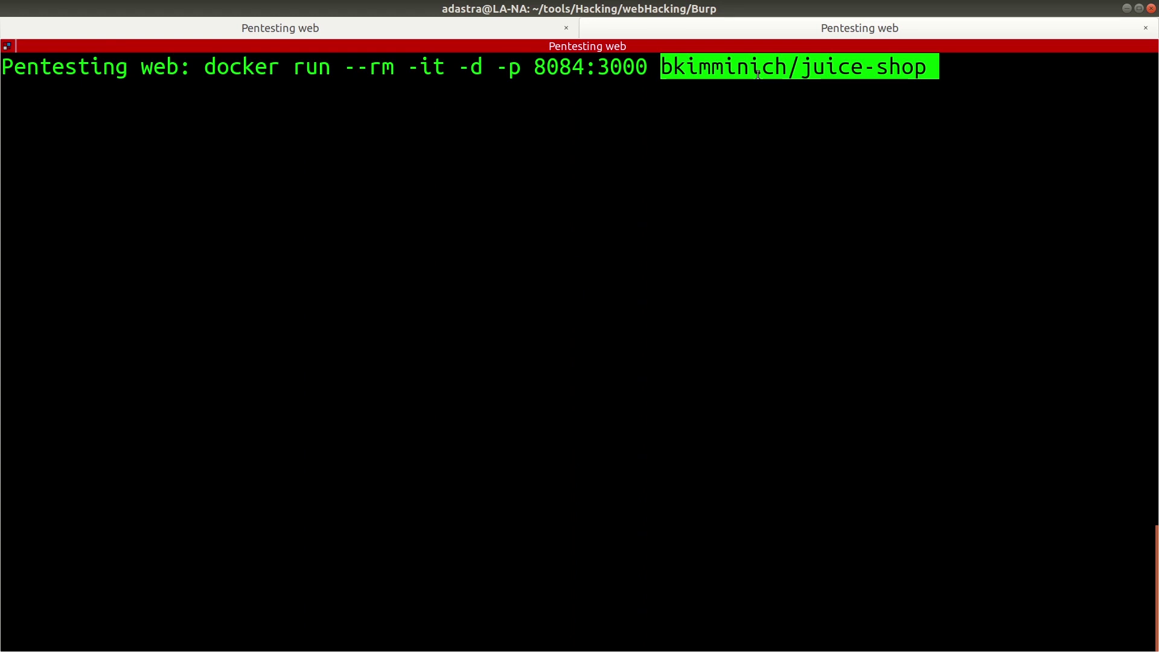
{"action": "left_click", "coordinate": [757, 75]}
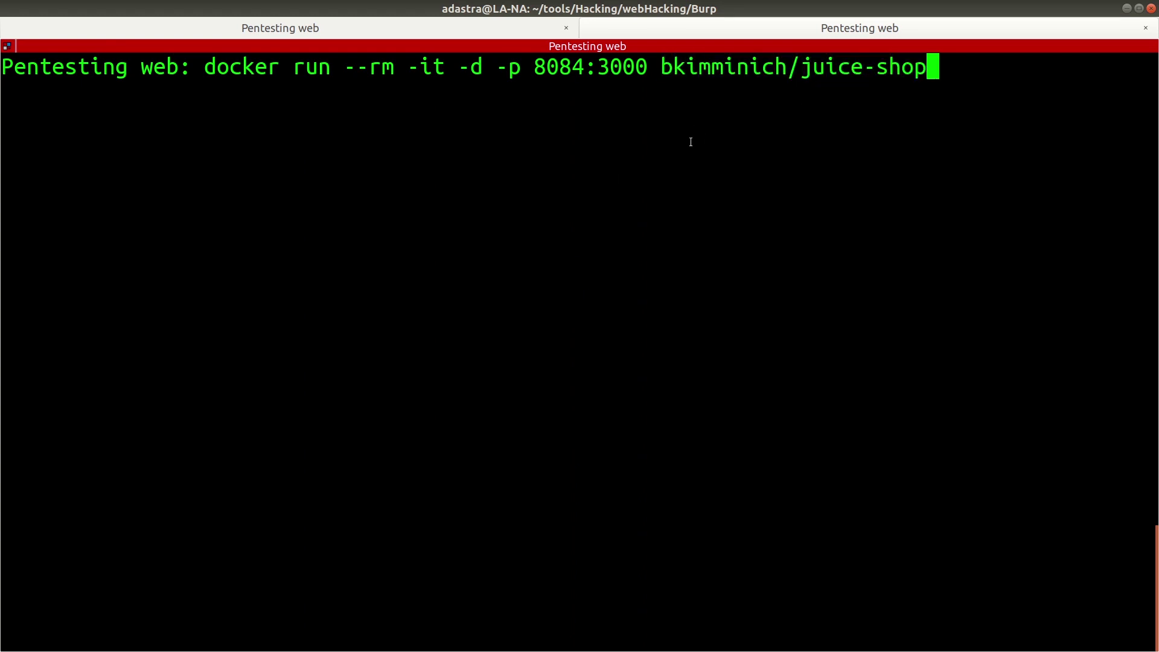
{"action": "left_click_drag", "start_coordinate": [585, 71], "coordinate": [540, 70]}
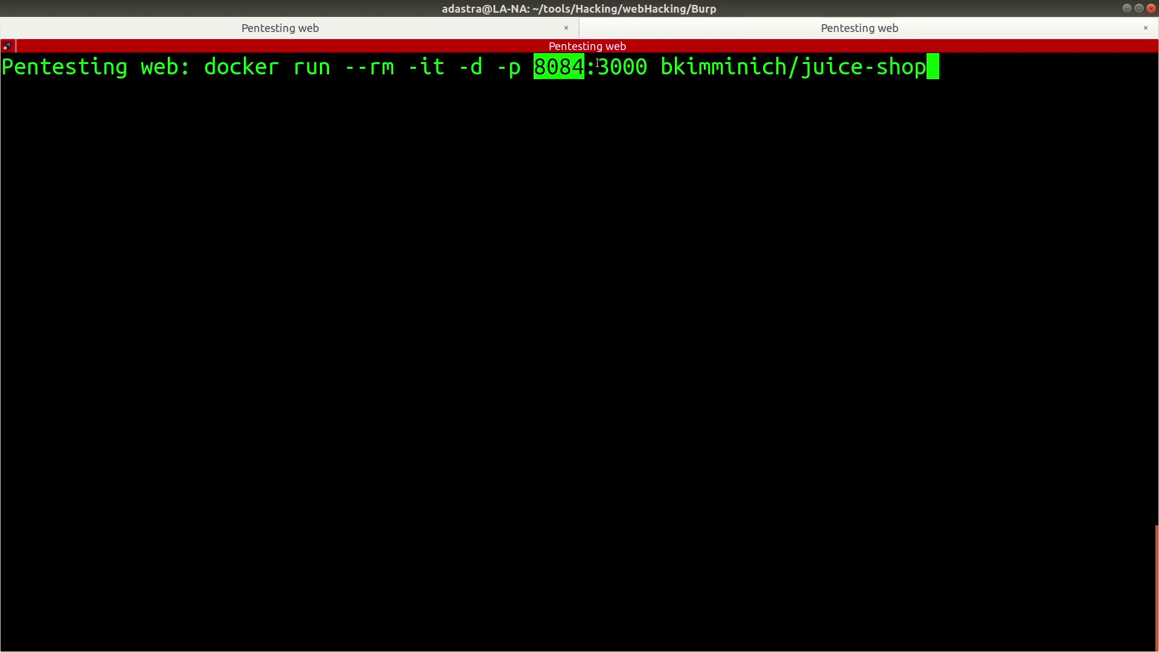
{"action": "left_click_drag", "start_coordinate": [598, 68], "coordinate": [642, 69]}
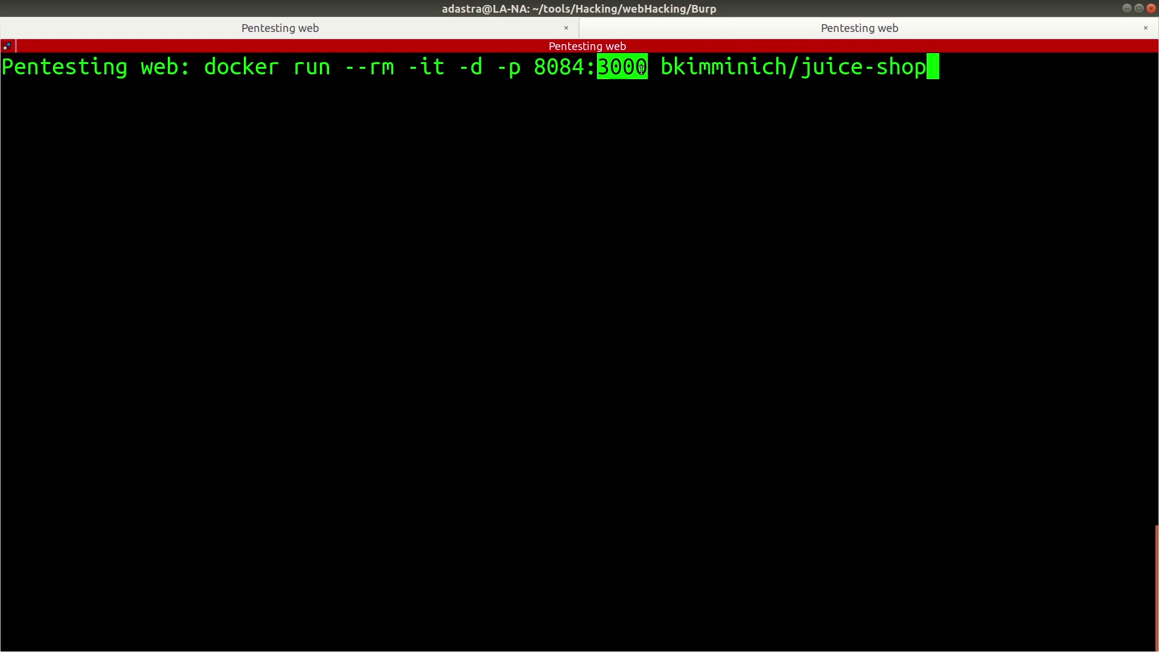
{"action": "key", "text": "Return"}
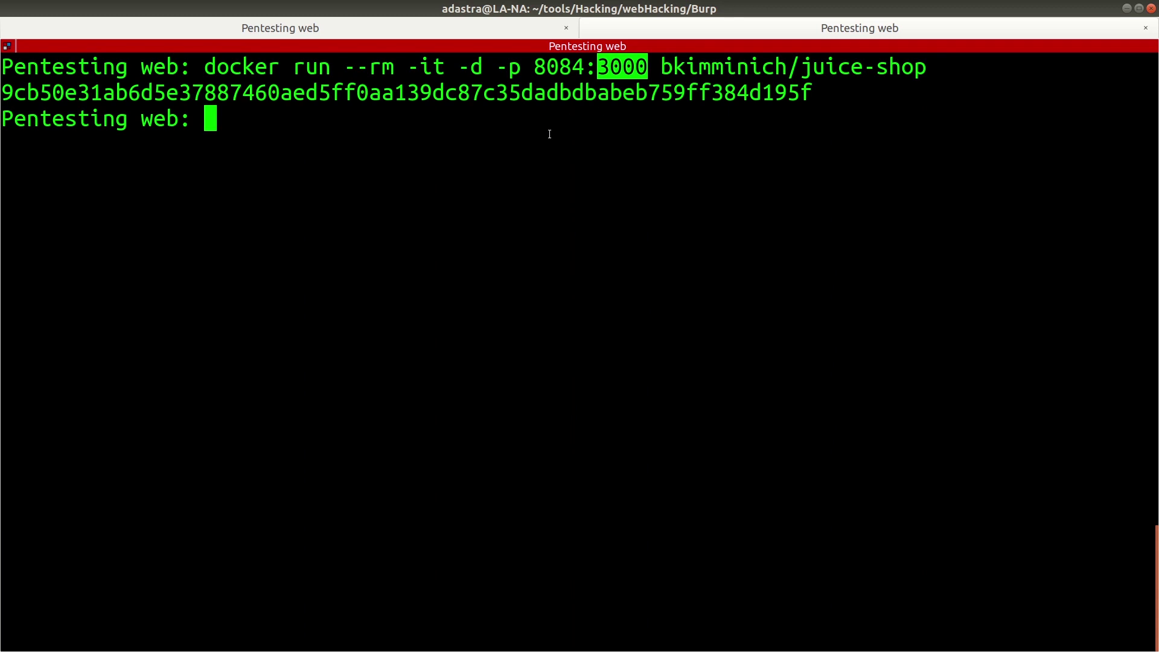
{"action": "left_click_drag", "start_coordinate": [584, 67], "coordinate": [539, 70]}
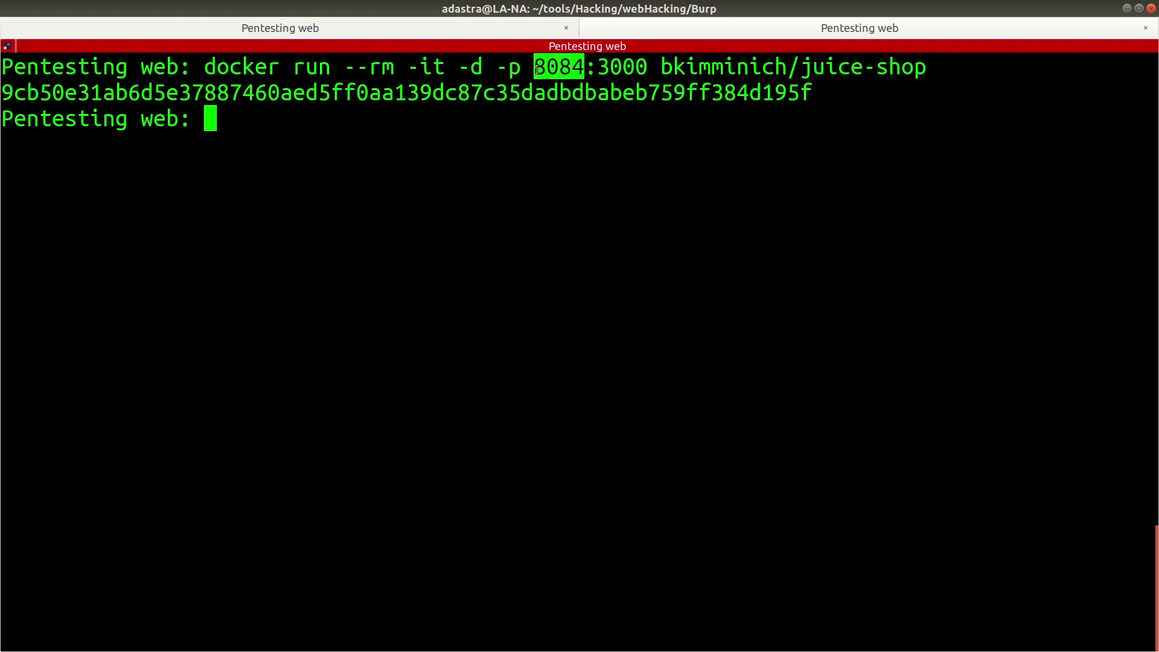
{"action": "left_click", "coordinate": [547, 206]}
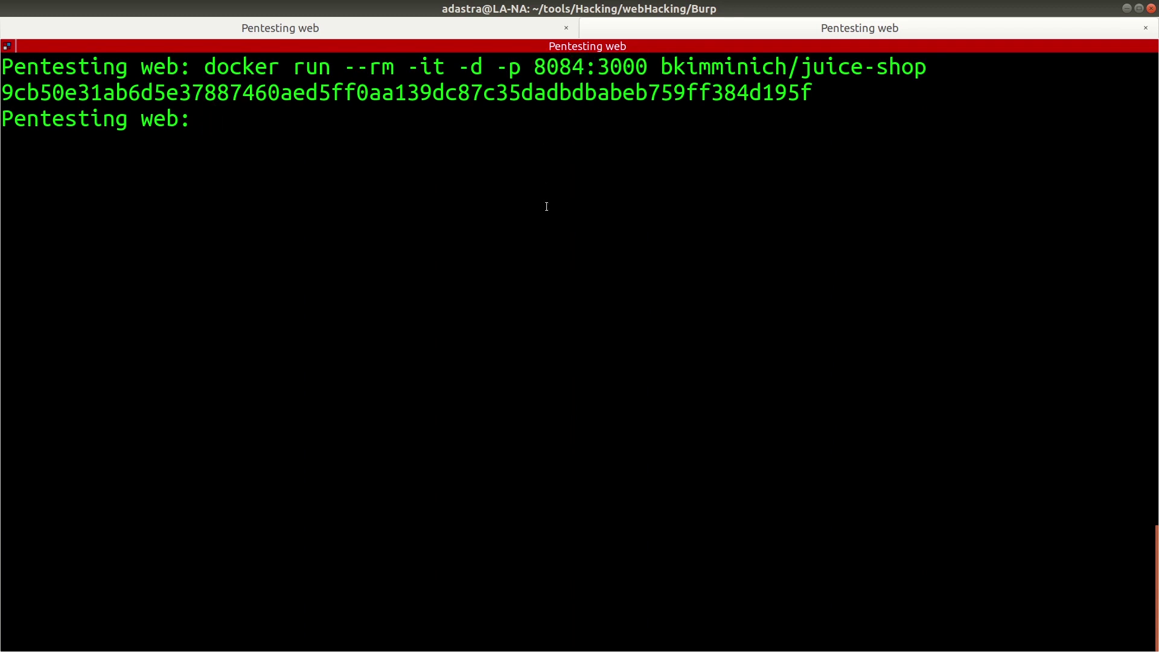
{"action": "key", "text": "alt+Tab"}
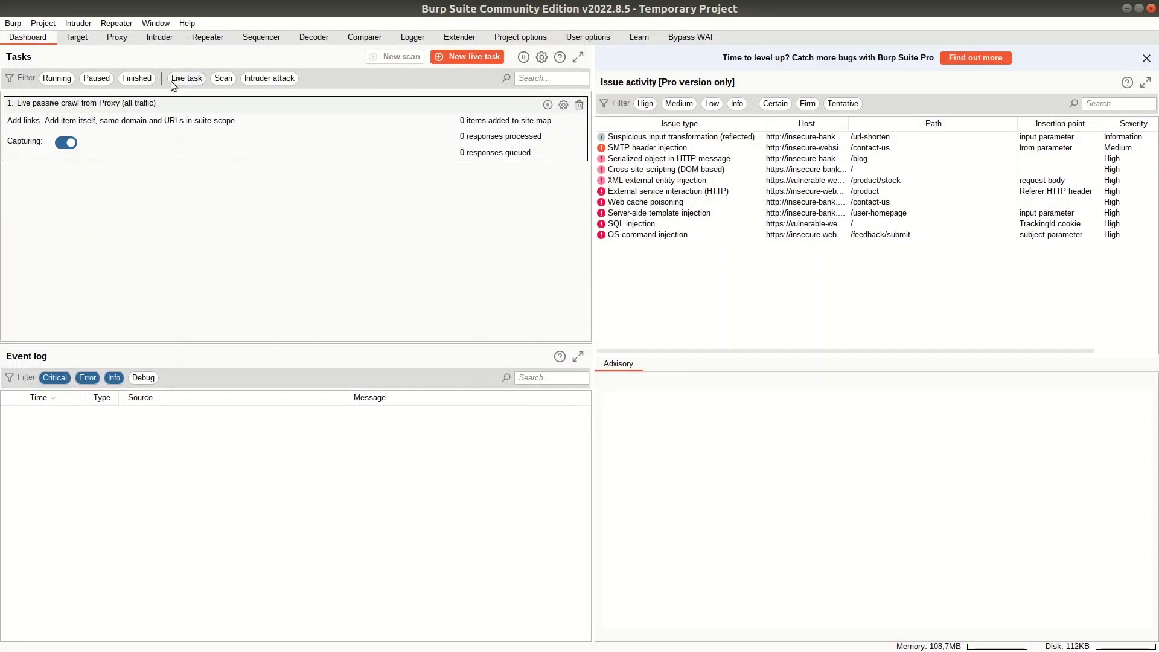
{"action": "left_click", "coordinate": [122, 37]}
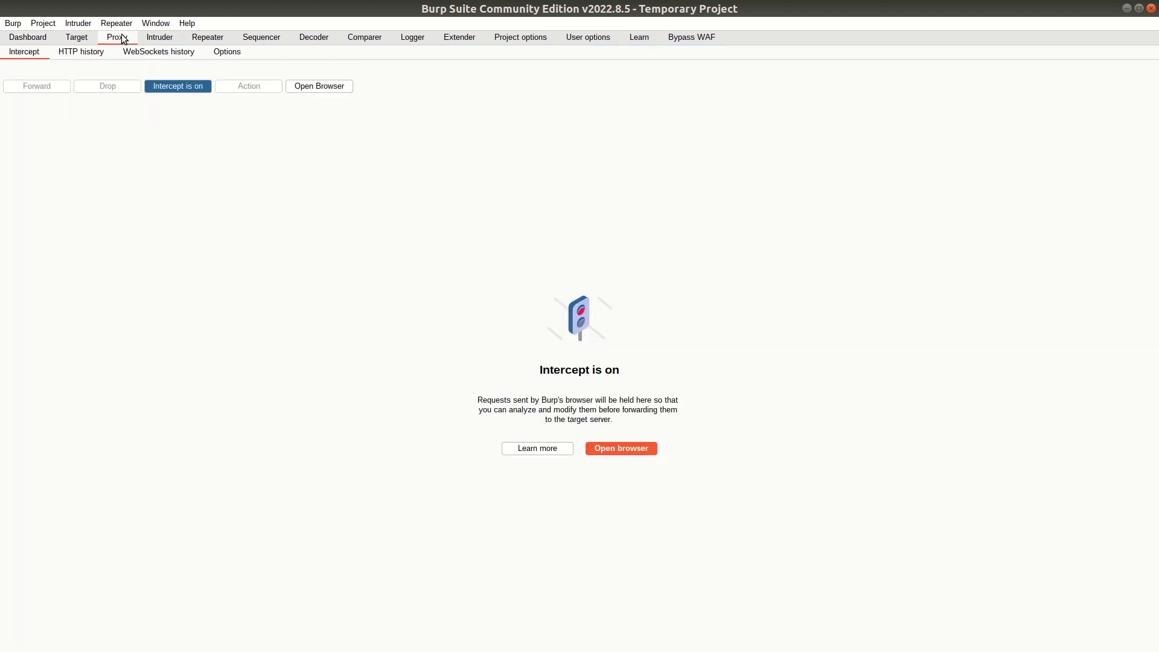
{"action": "left_click", "coordinate": [320, 88]}
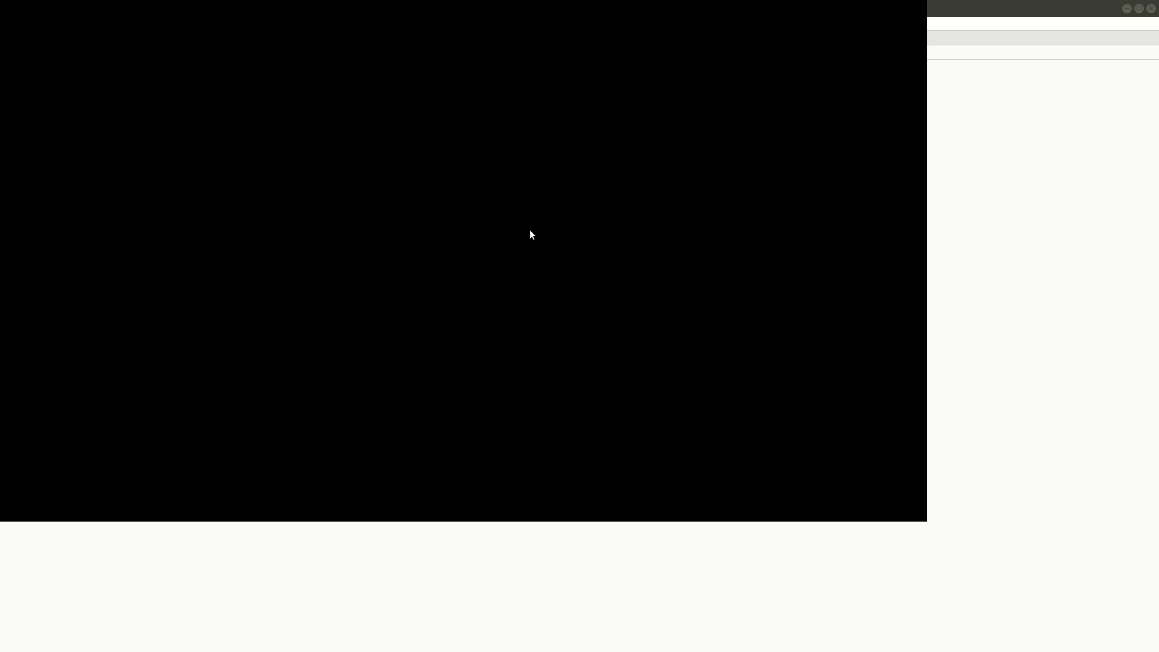
{"action": "type", "text": "localhost:8084"}
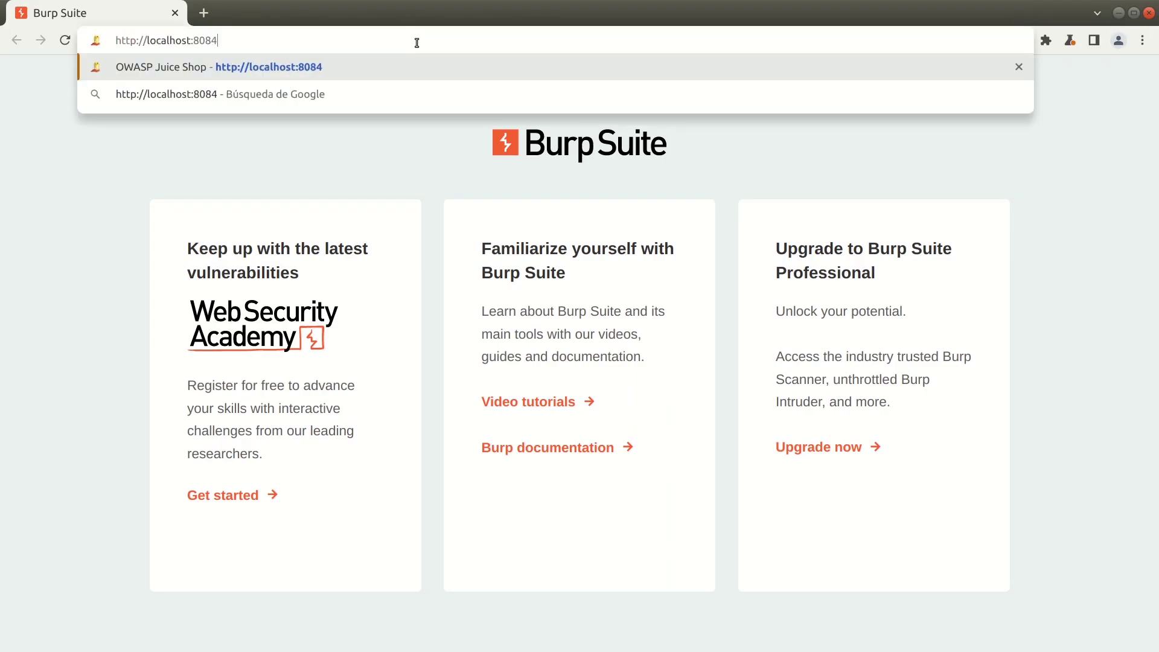
{"action": "key", "text": "Return"}
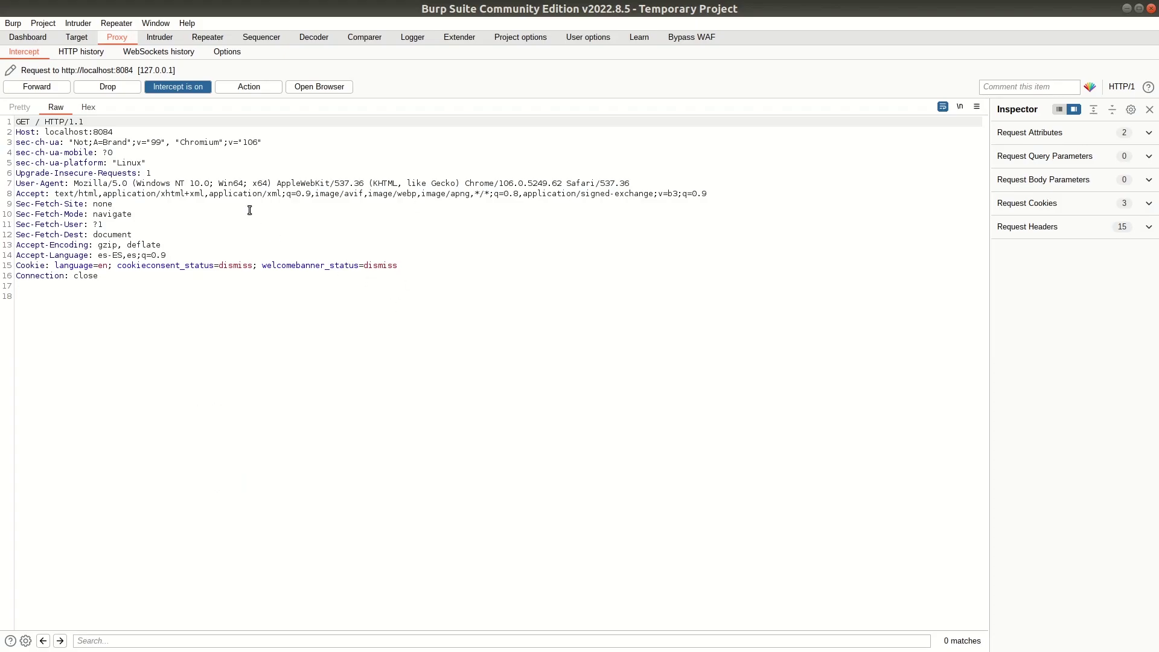
- Forward the intercepted Juice Shop requests and turn off request interception
{"action": "left_click", "coordinate": [57, 88]}
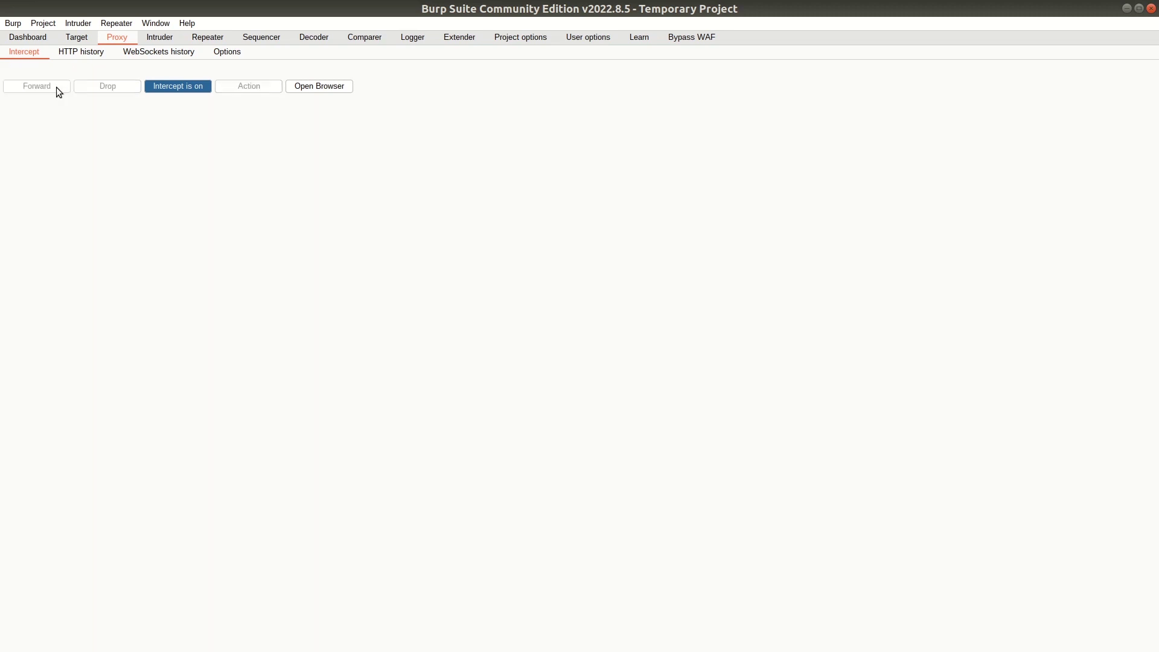
{"action": "left_click", "coordinate": [62, 89]}
{"action": "left_click", "coordinate": [63, 90]}
{"action": "left_click", "coordinate": [192, 87]}
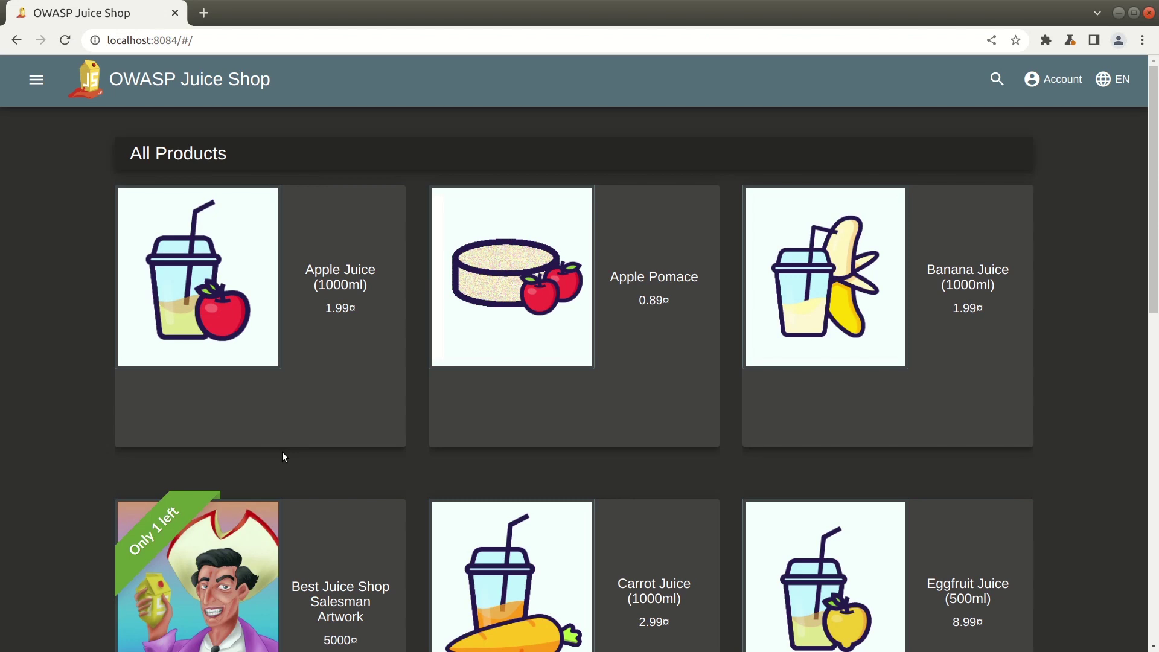
- Review Burp's captured HTTP history and its proxy listener settings, returning to the interception view
{"action": "key", "text": "alt+Tab"}
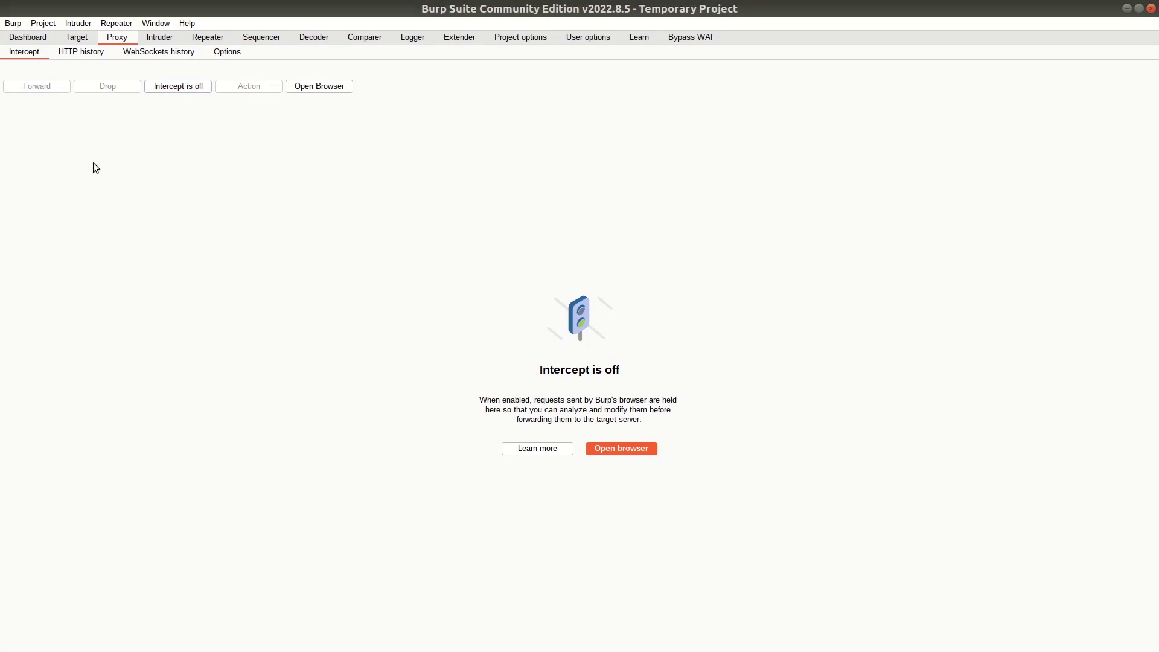
{"action": "left_click", "coordinate": [82, 53]}
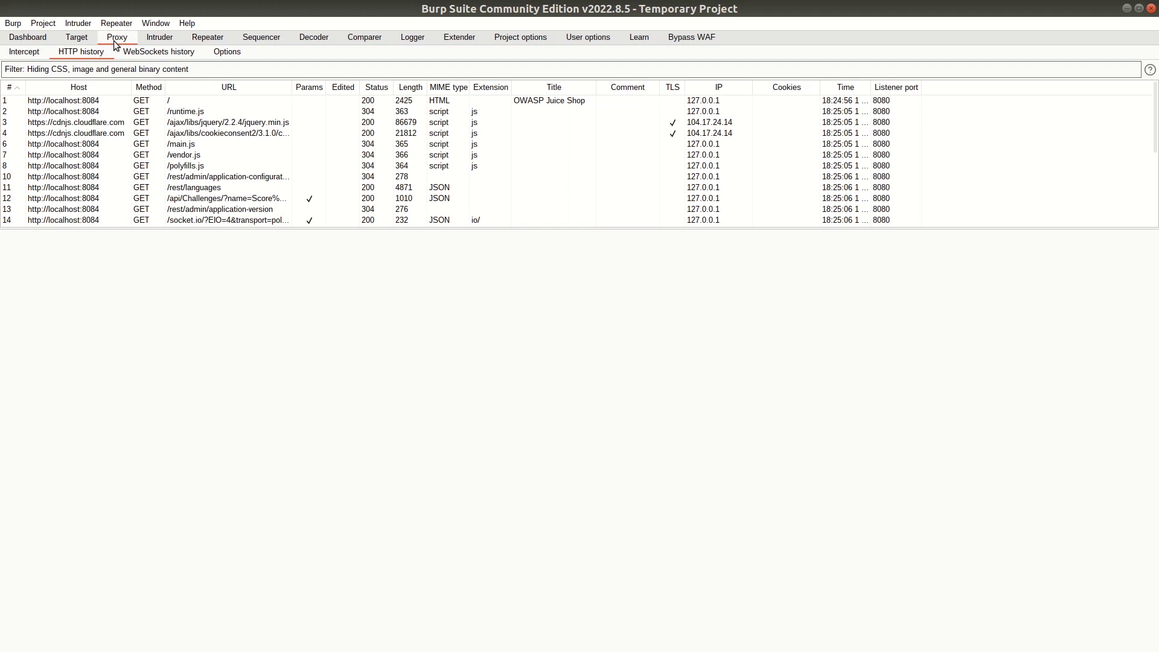
{"action": "left_click", "coordinate": [228, 56]}
{"action": "left_click", "coordinate": [157, 120]}
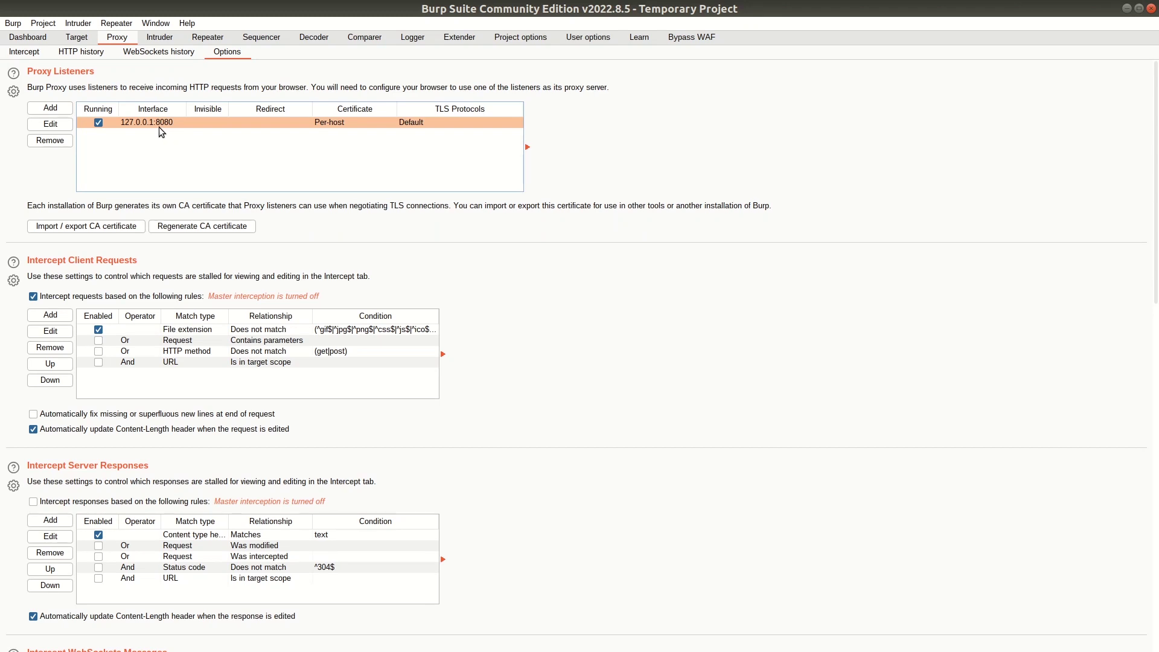
{"action": "left_click", "coordinate": [37, 54]}
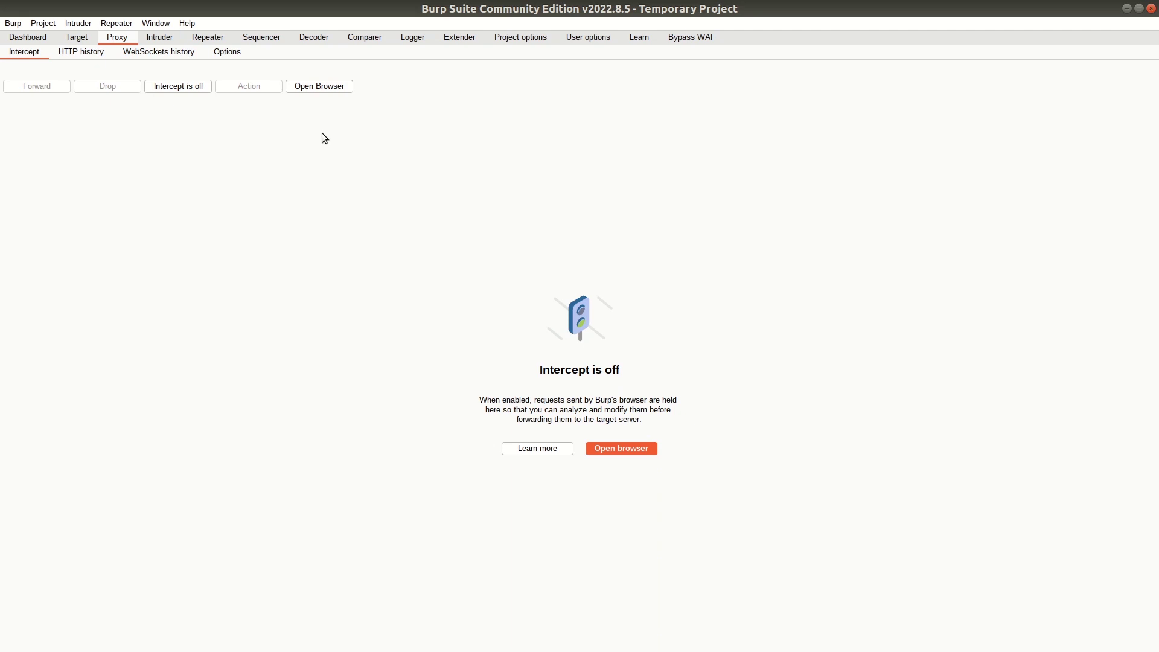
{"action": "key", "text": "alt+Tab"}
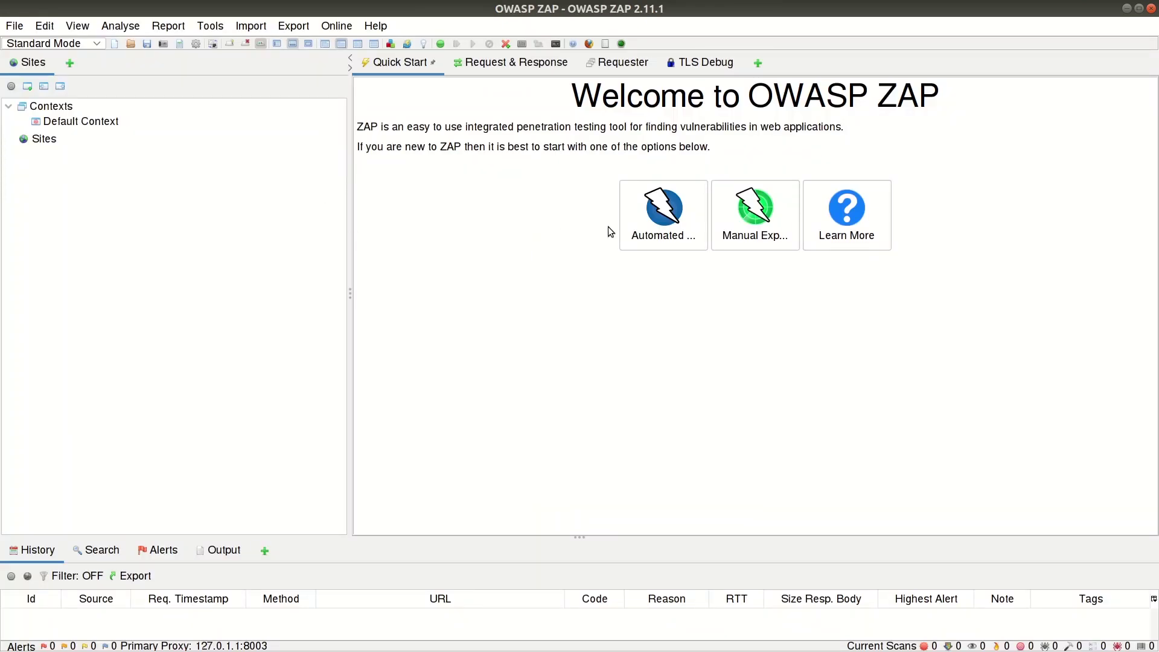
{"action": "left_click", "coordinate": [753, 235]}
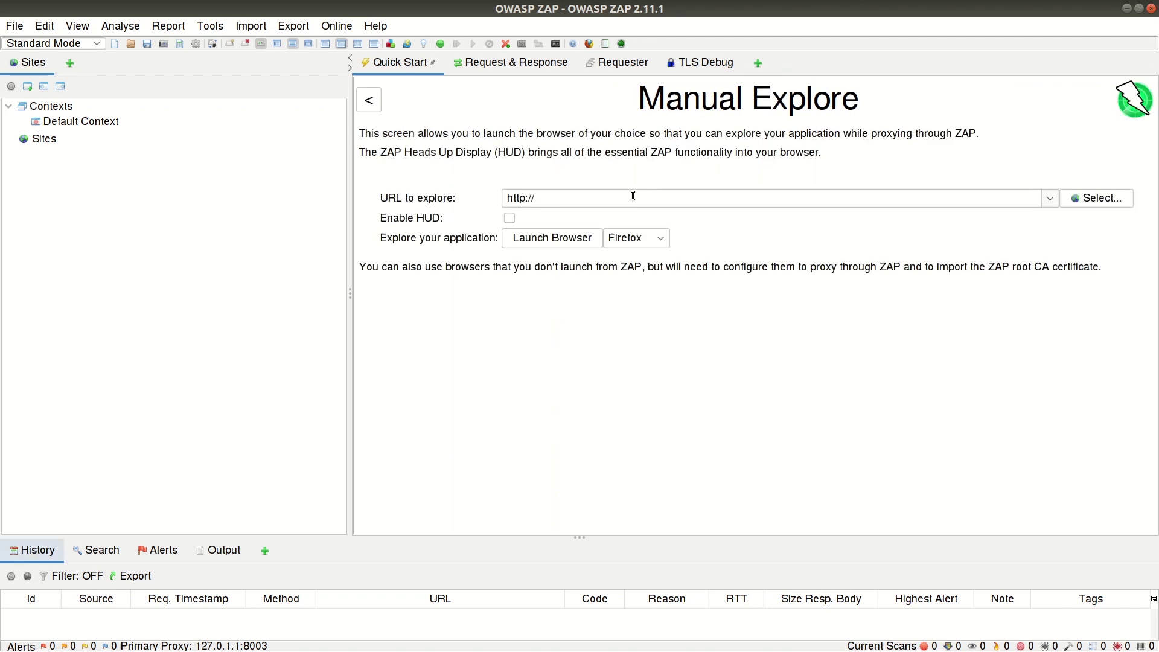
{"action": "left_click", "coordinate": [655, 197]}
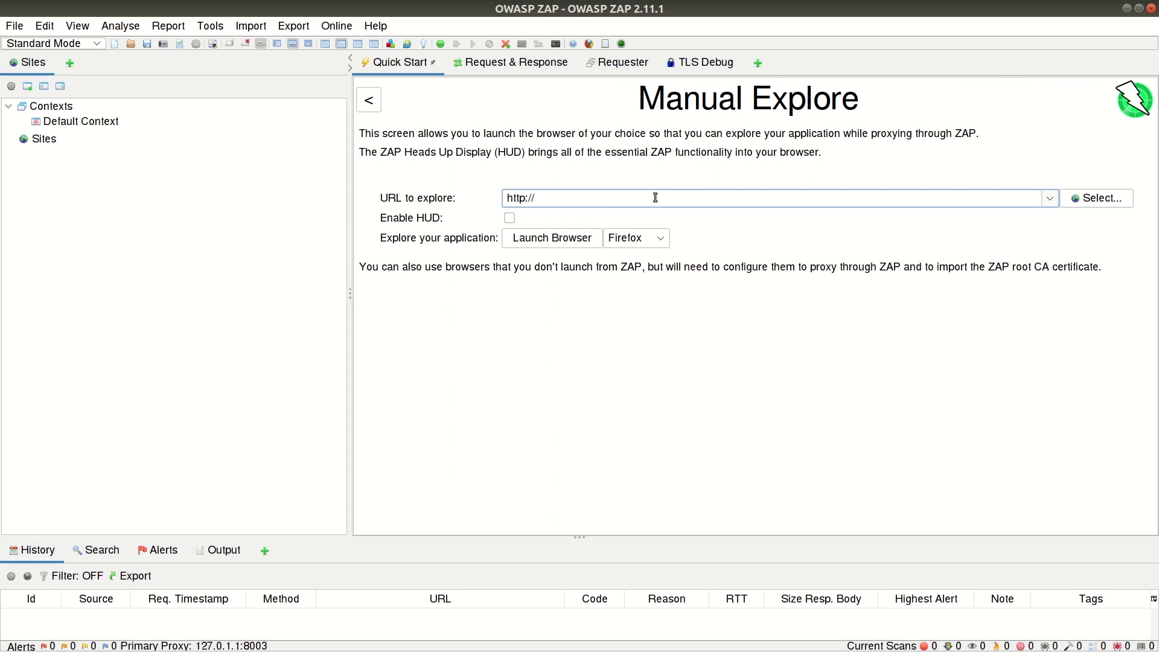
{"action": "type", "text": "localhost:8084"}
{"action": "left_click", "coordinate": [628, 242]}
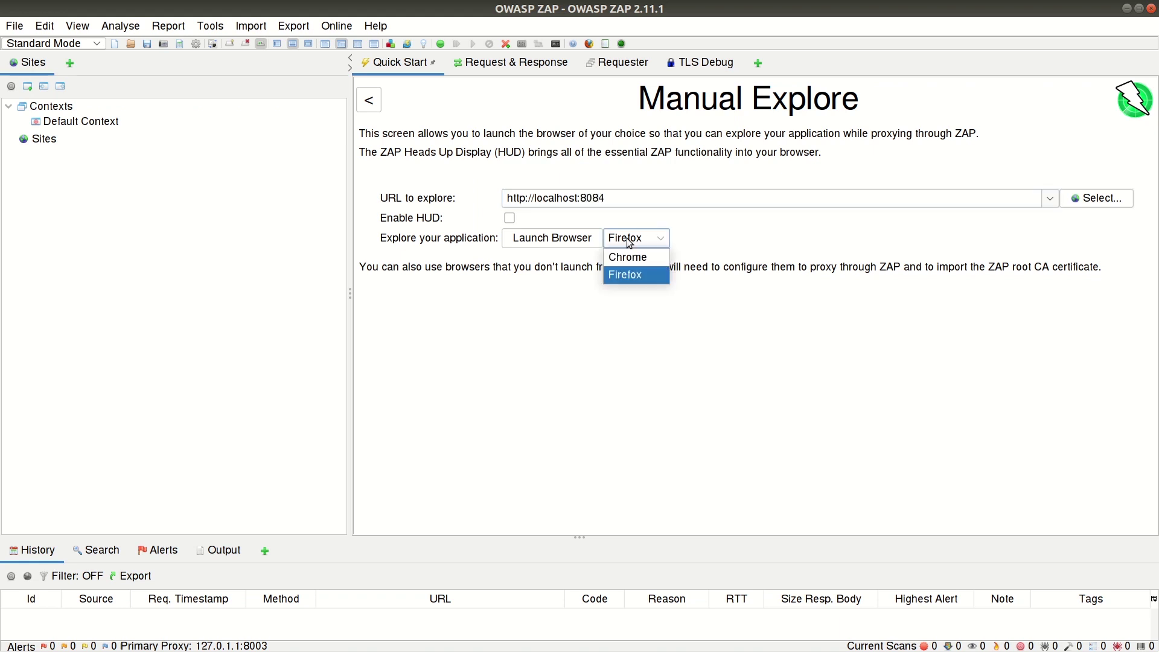
{"action": "left_click", "coordinate": [627, 279]}
{"action": "left_click", "coordinate": [569, 241]}
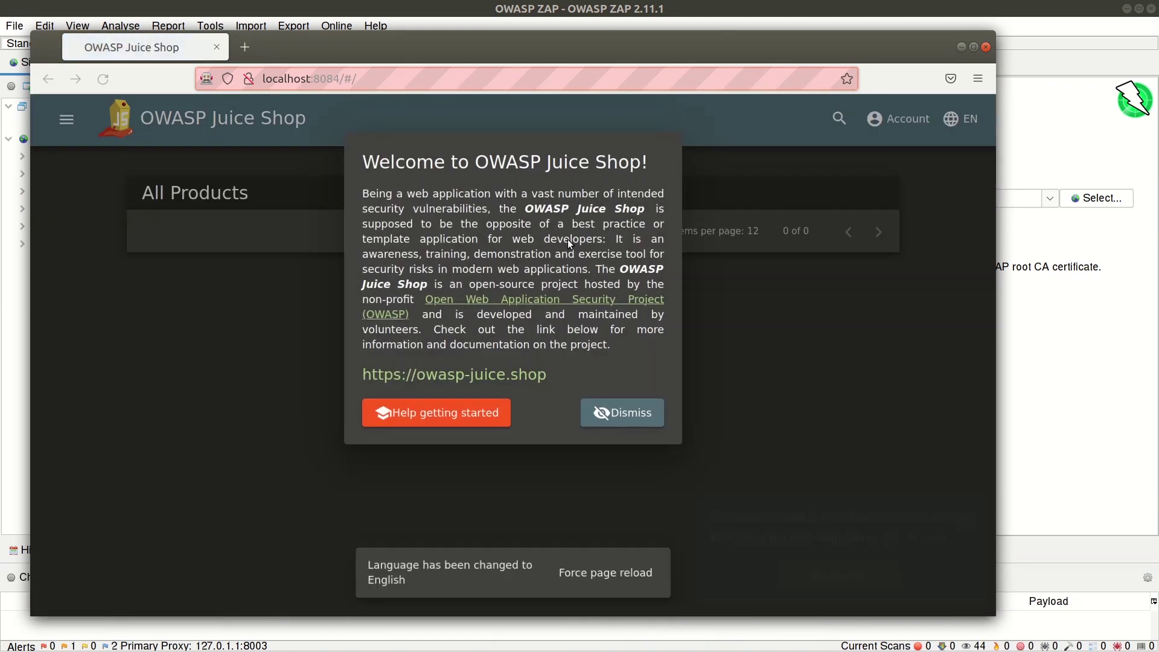
{"action": "left_click", "coordinate": [609, 414]}
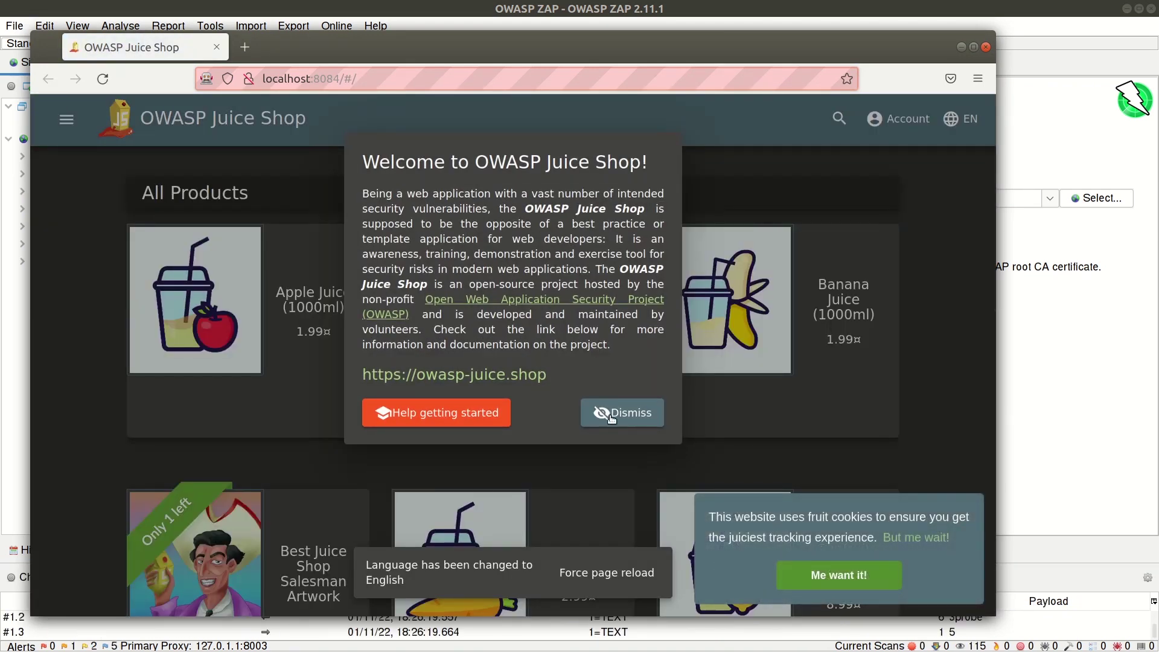
{"action": "left_click", "coordinate": [1055, 300]}
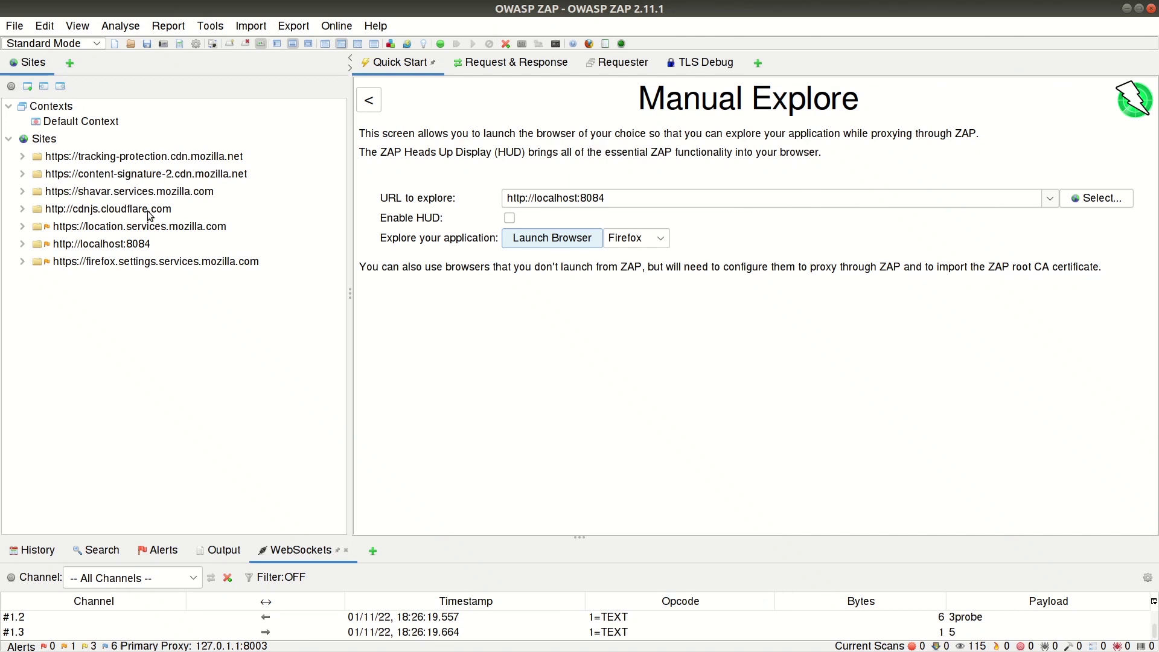
{"action": "double_click", "coordinate": [95, 244]}
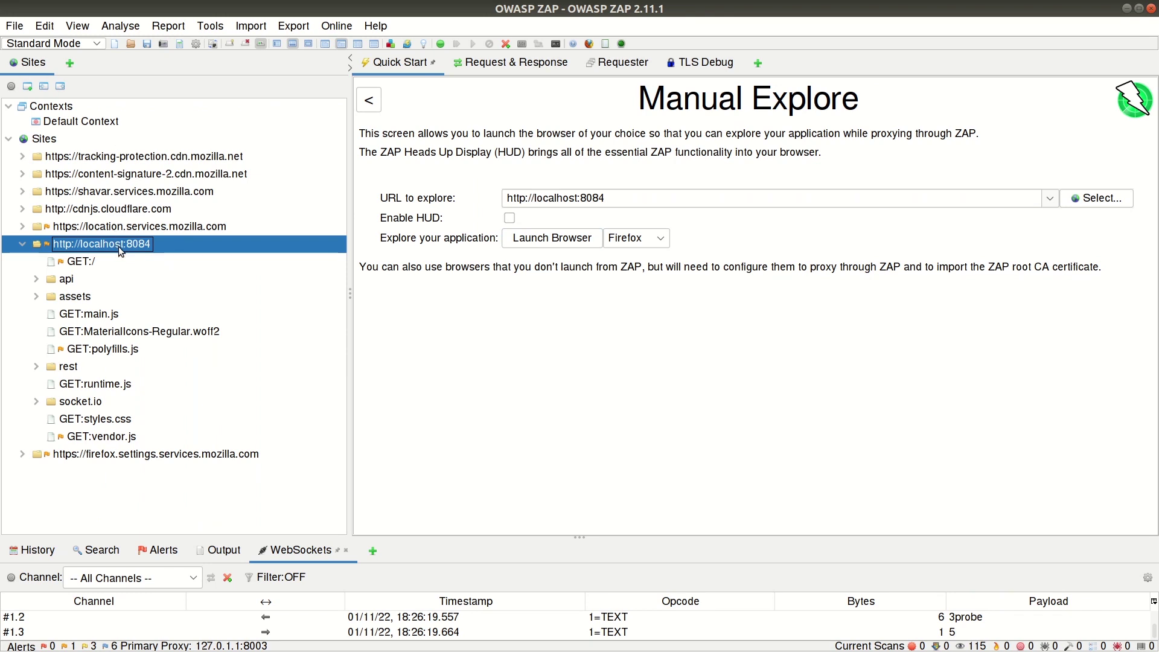
{"action": "right_click", "coordinate": [118, 246]}
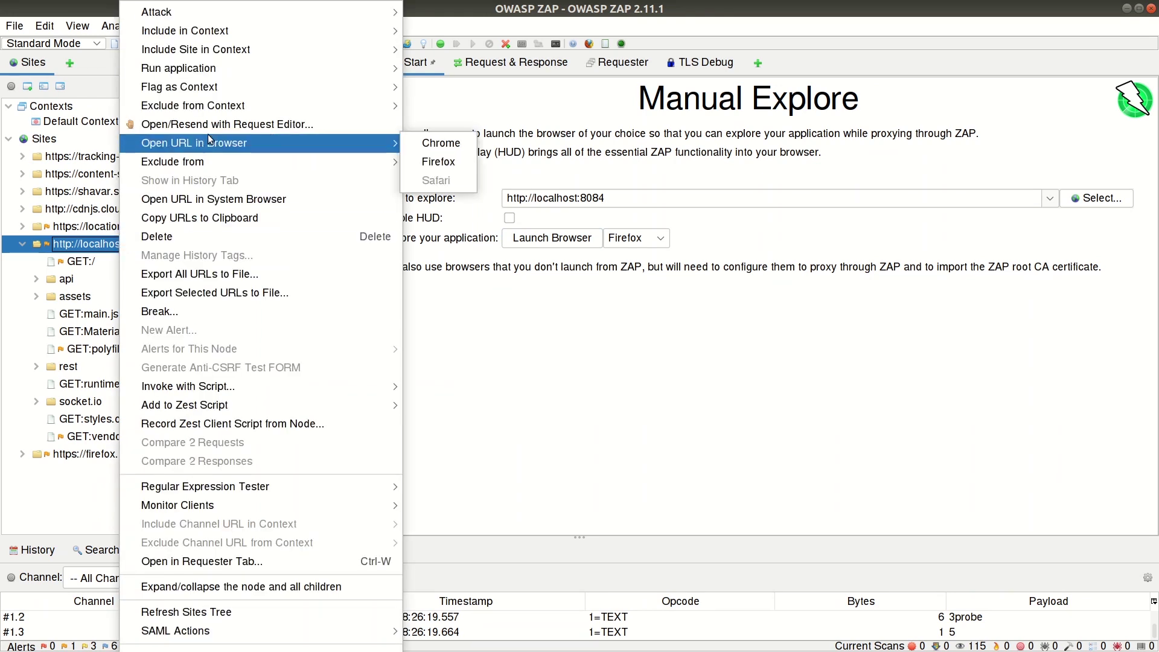
{"action": "mouse_move", "coordinate": [214, 106]}
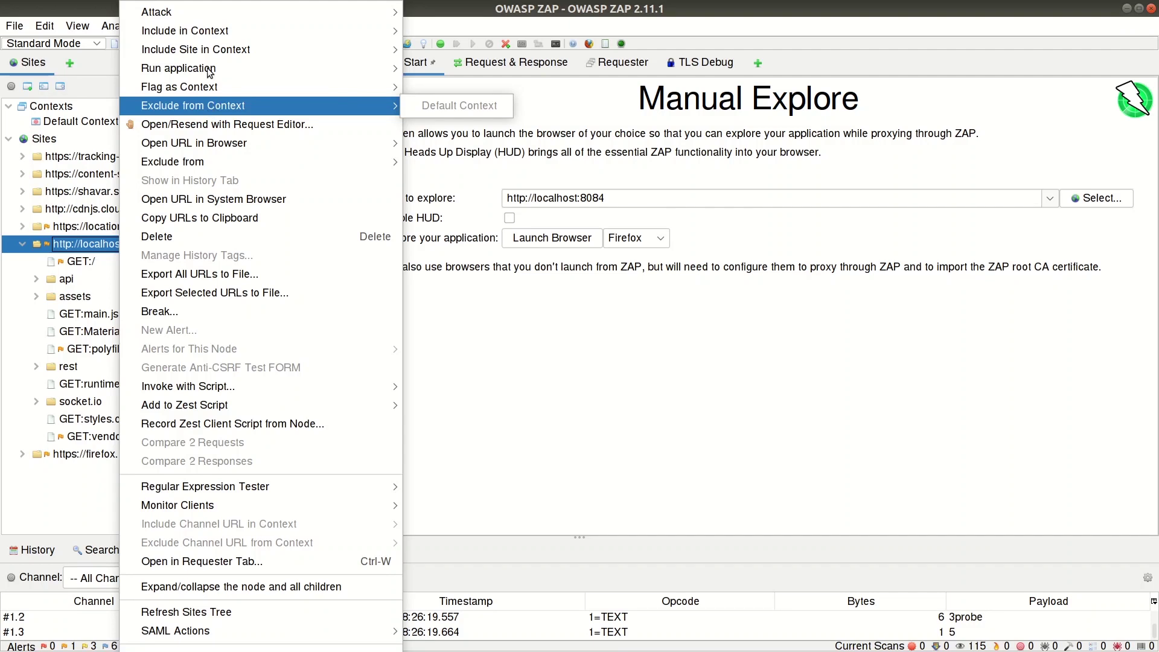
{"action": "mouse_move", "coordinate": [204, 33]}
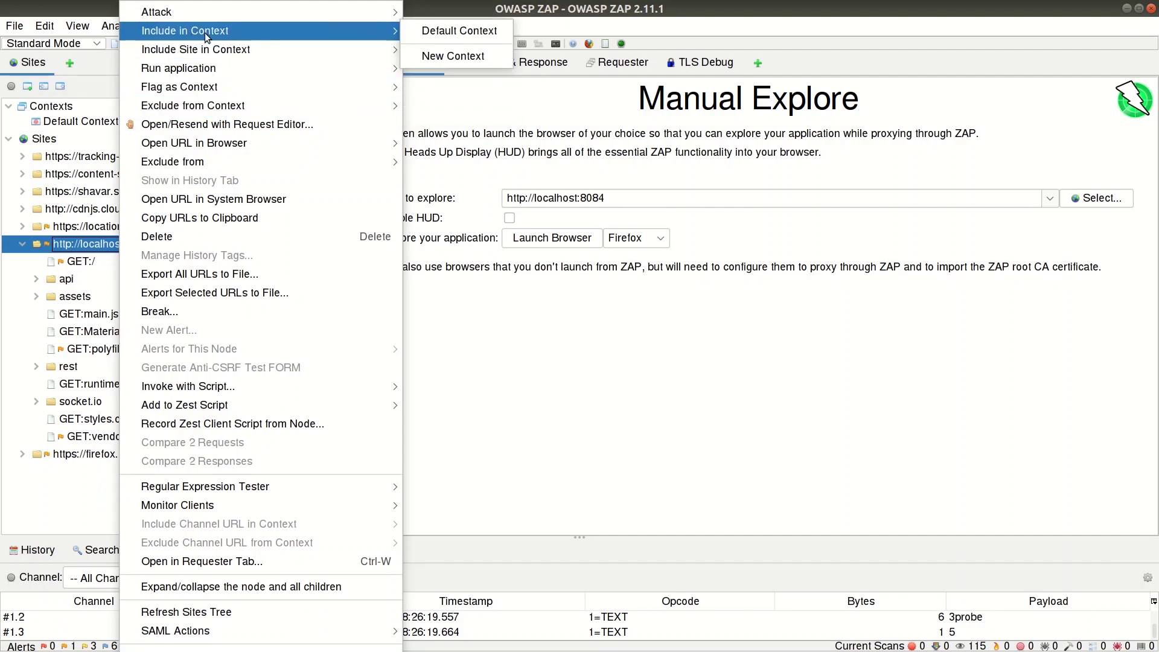
{"action": "left_click", "coordinate": [433, 34]}
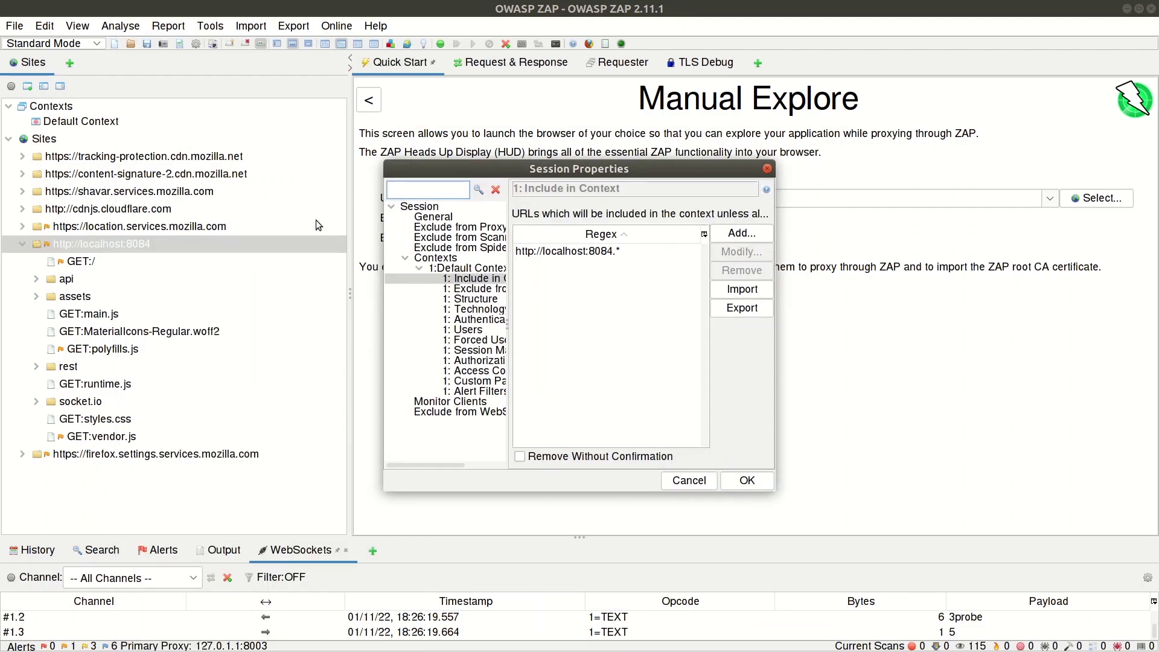
{"action": "left_click", "coordinate": [746, 481]}
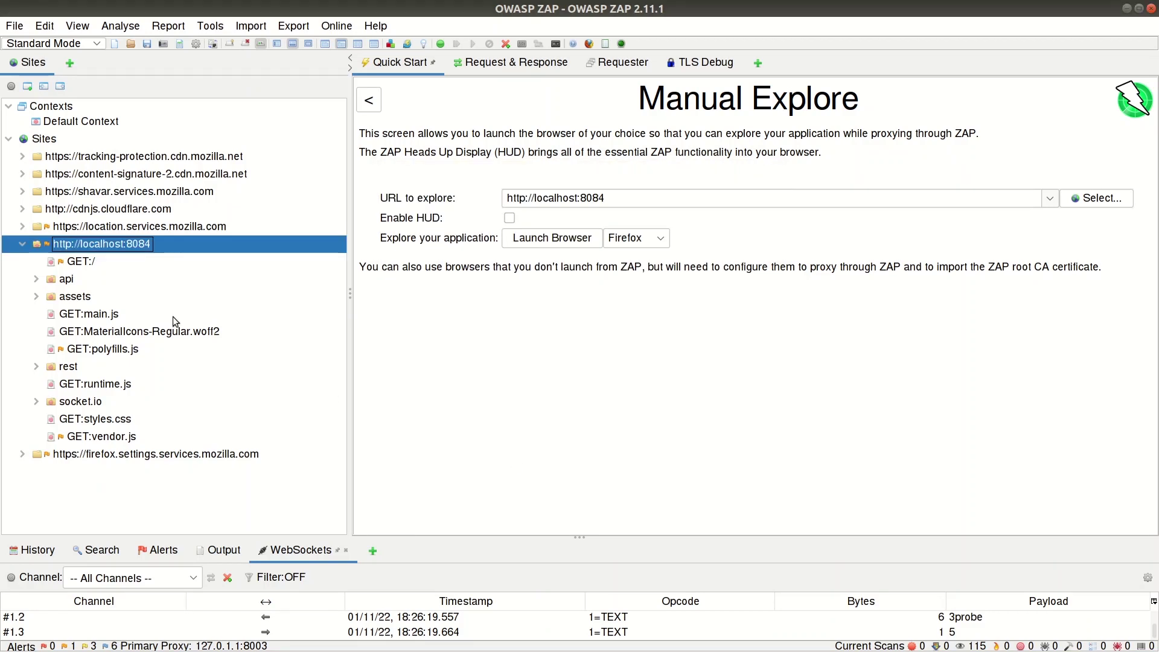
{"action": "left_click", "coordinate": [12, 87]}
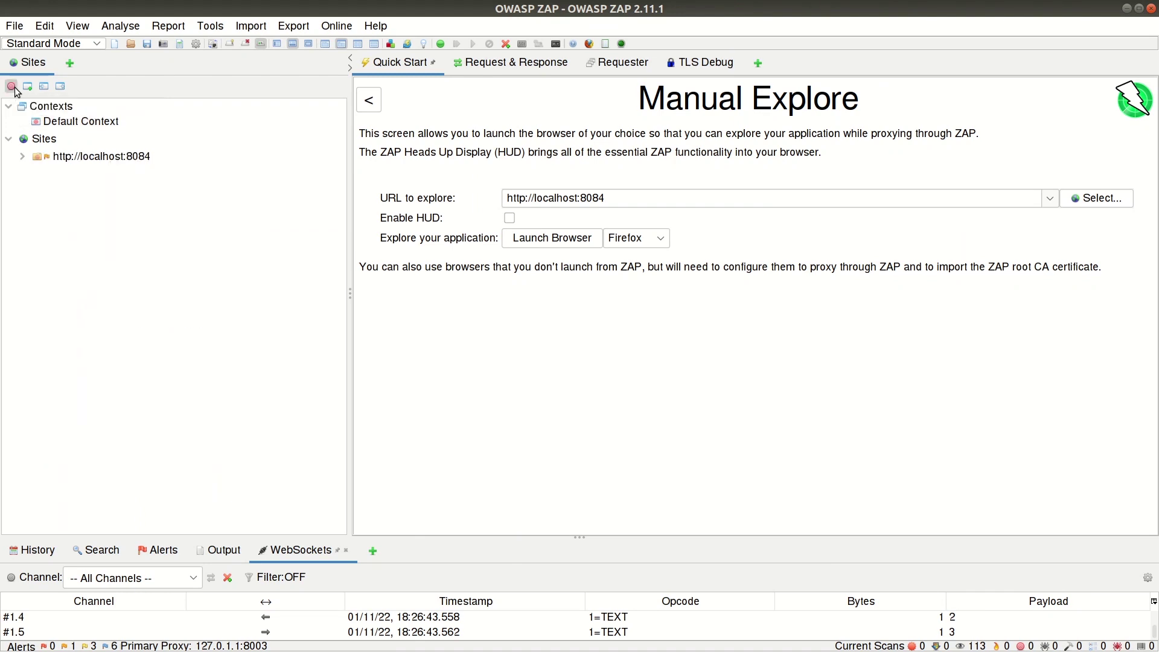
{"action": "left_click", "coordinate": [23, 157]}
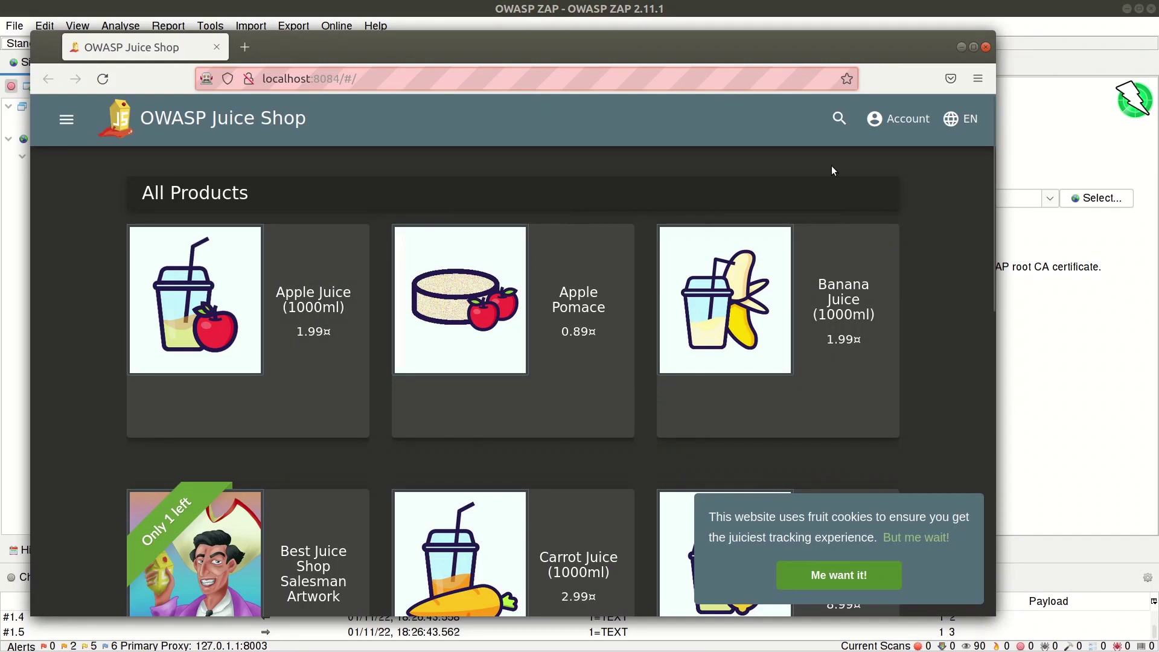
- Close the Firefox window and examine the address and port of ZAP's main proxy in its Local Proxies options
{"action": "left_click", "coordinate": [986, 47]}
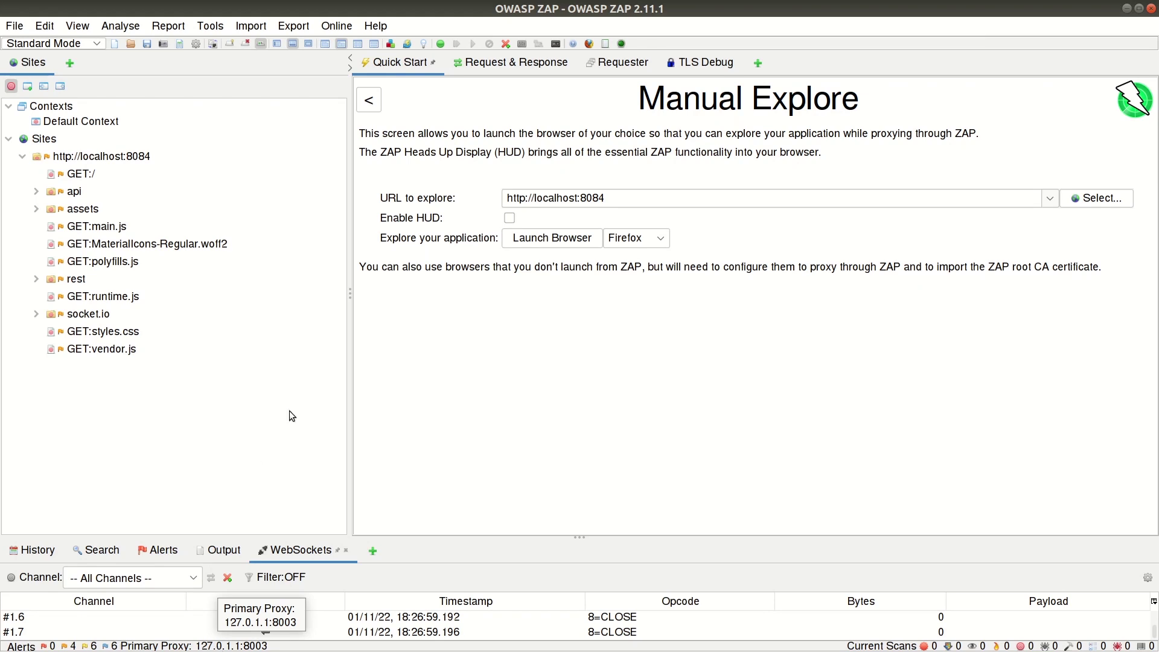
{"action": "left_click", "coordinate": [210, 25]}
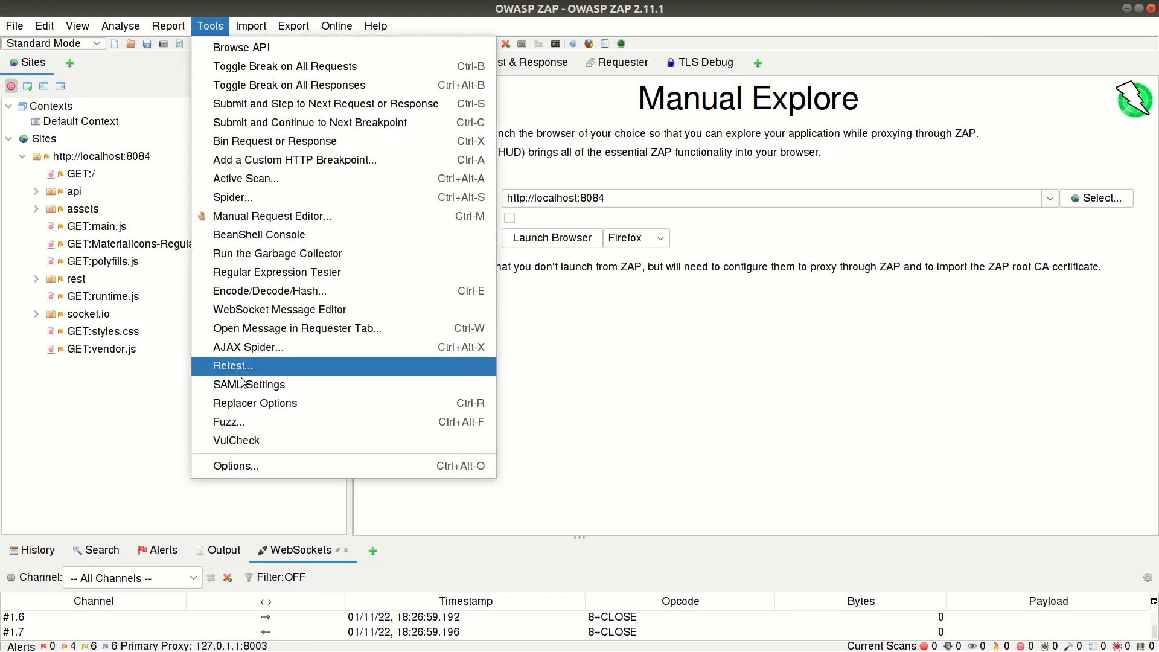
{"action": "left_click", "coordinate": [238, 466]}
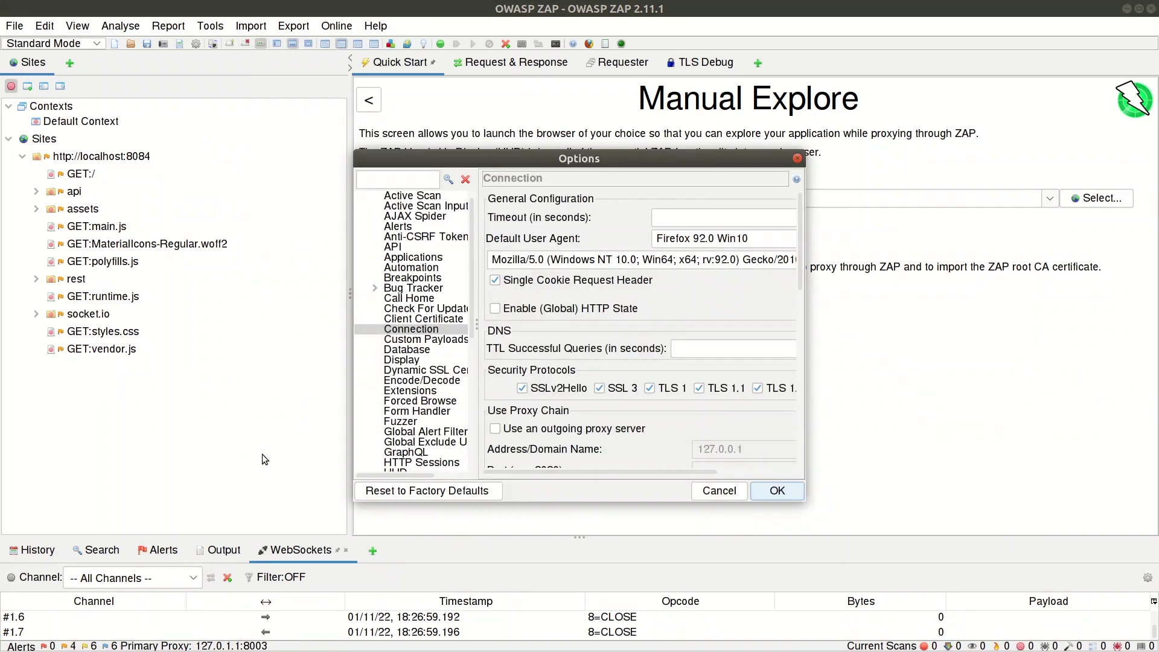
{"action": "left_click", "coordinate": [441, 371]}
{"action": "type", "text": "lo"}
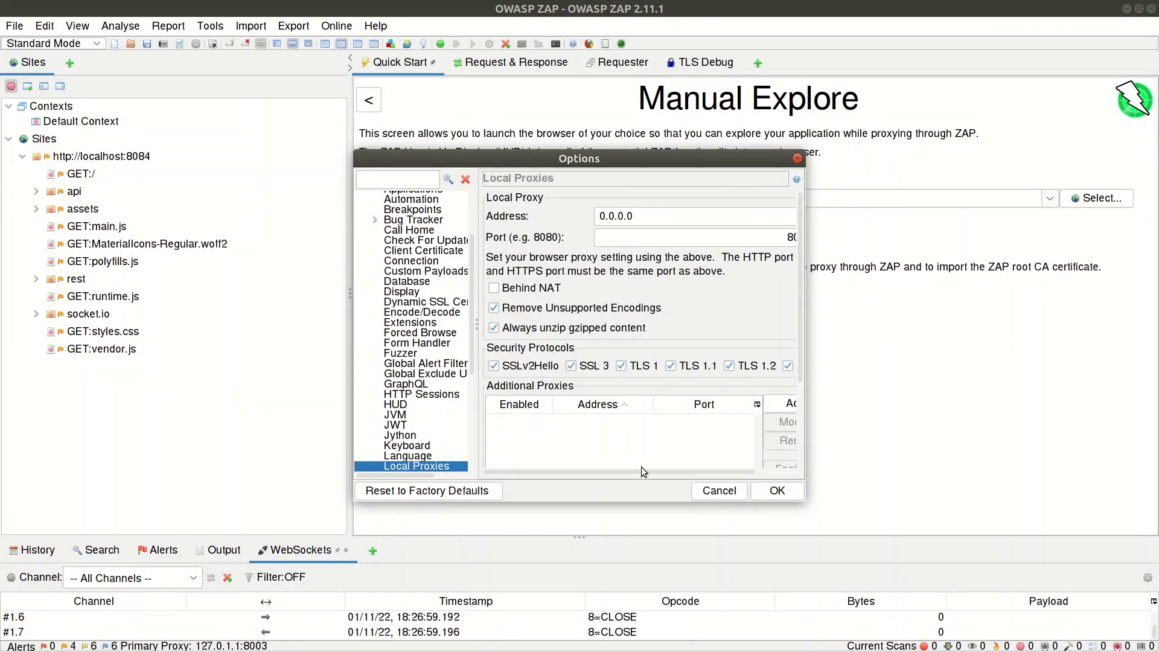
{"action": "left_click_drag", "start_coordinate": [643, 470], "coordinate": [680, 470]}
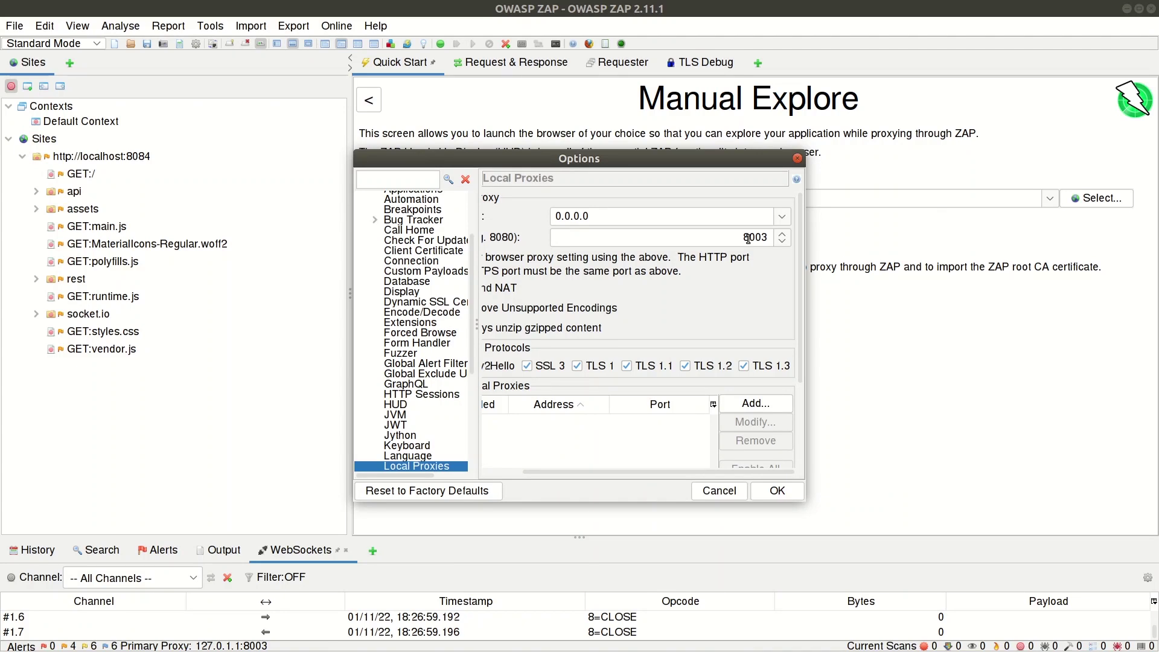
- Switch to Burp Suite, check its proxy listener settings, and open the connection settings in the user options
{"action": "key", "text": "alt+Tab"}
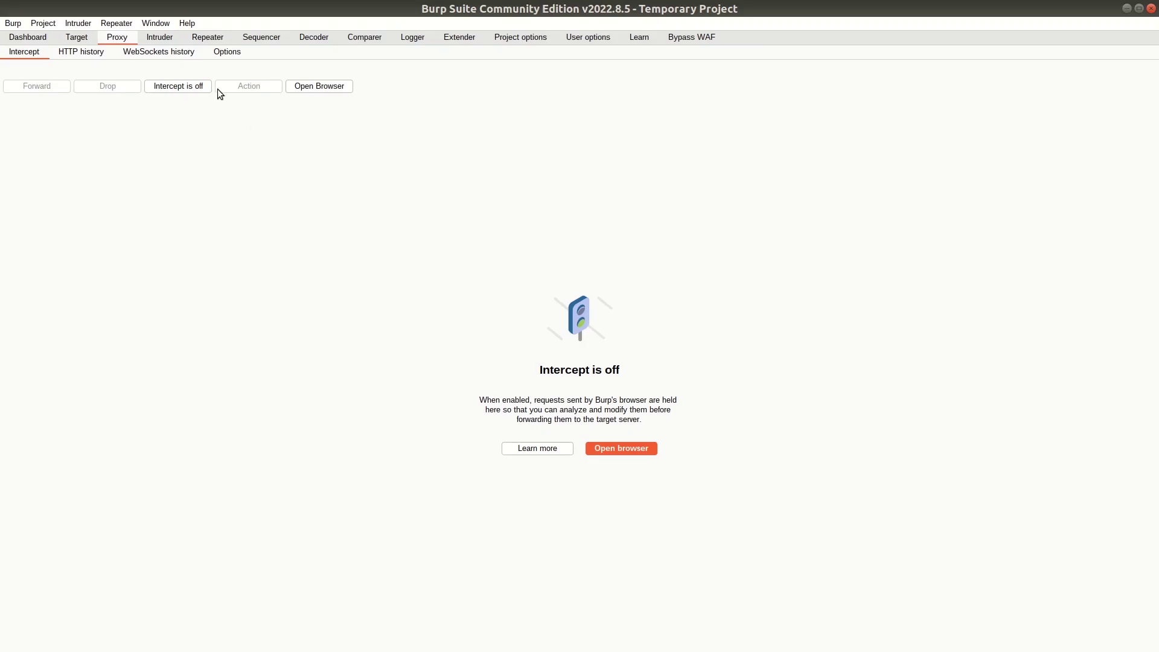
{"action": "left_click", "coordinate": [230, 54]}
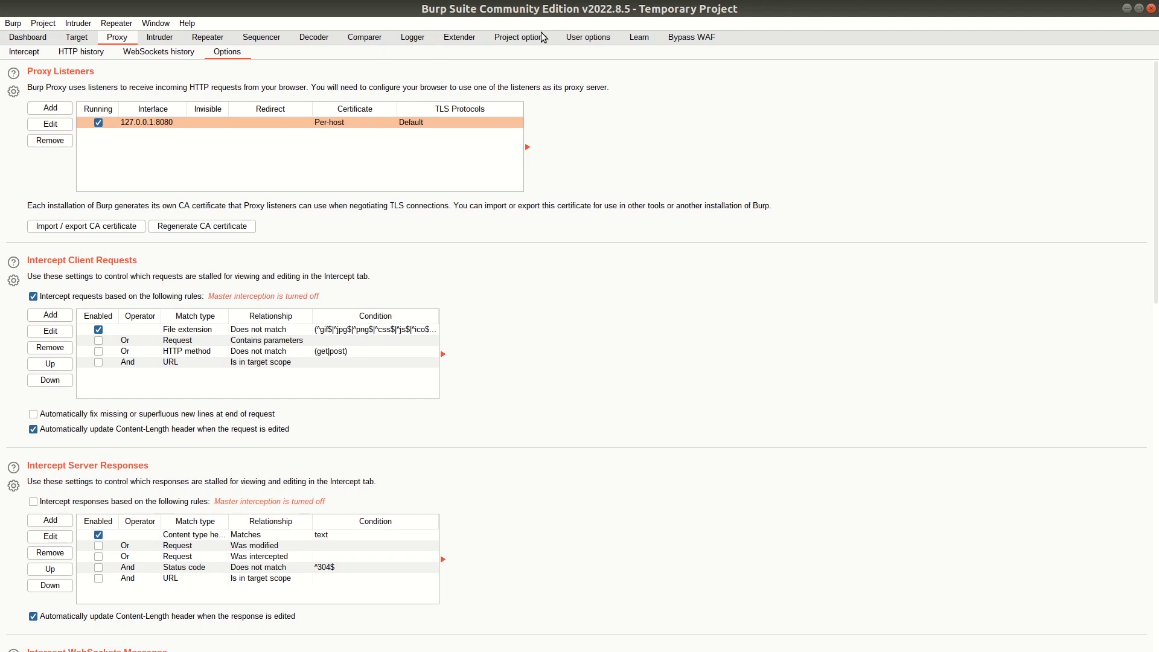
{"action": "left_click", "coordinate": [569, 43]}
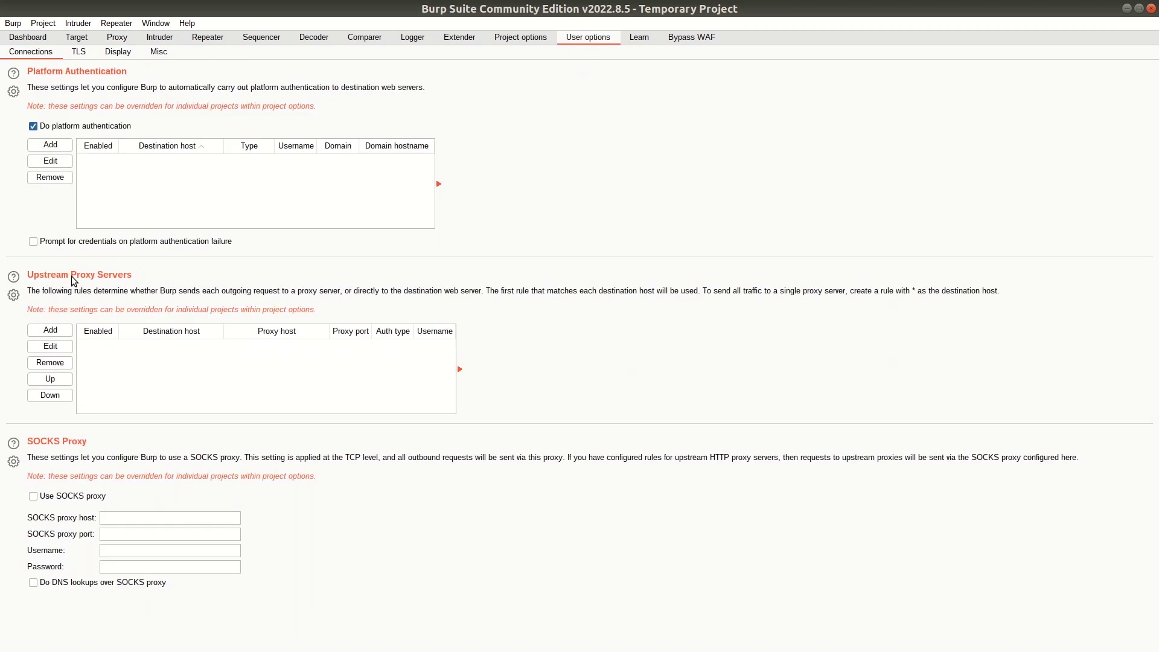
- Add an upstream proxy rule for destination host * with proxy host 127.0.0.1, port 8003 and authentication type None
{"action": "left_click", "coordinate": [50, 330]}
{"action": "left_click", "coordinate": [550, 285]}
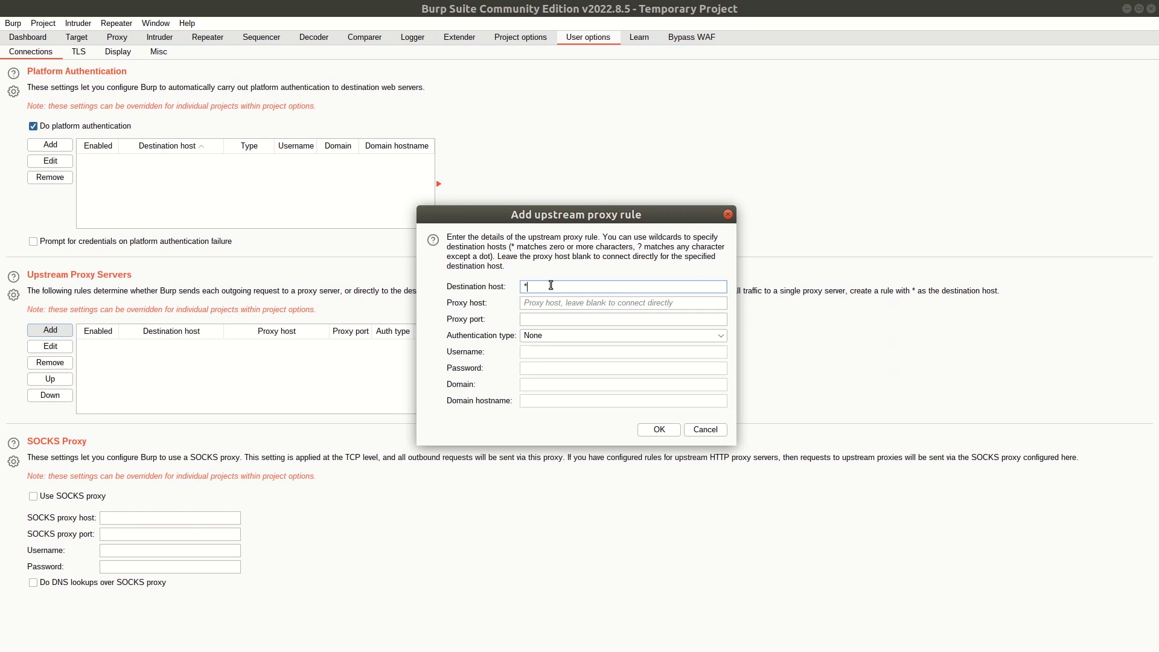
{"action": "left_click", "coordinate": [560, 300]}
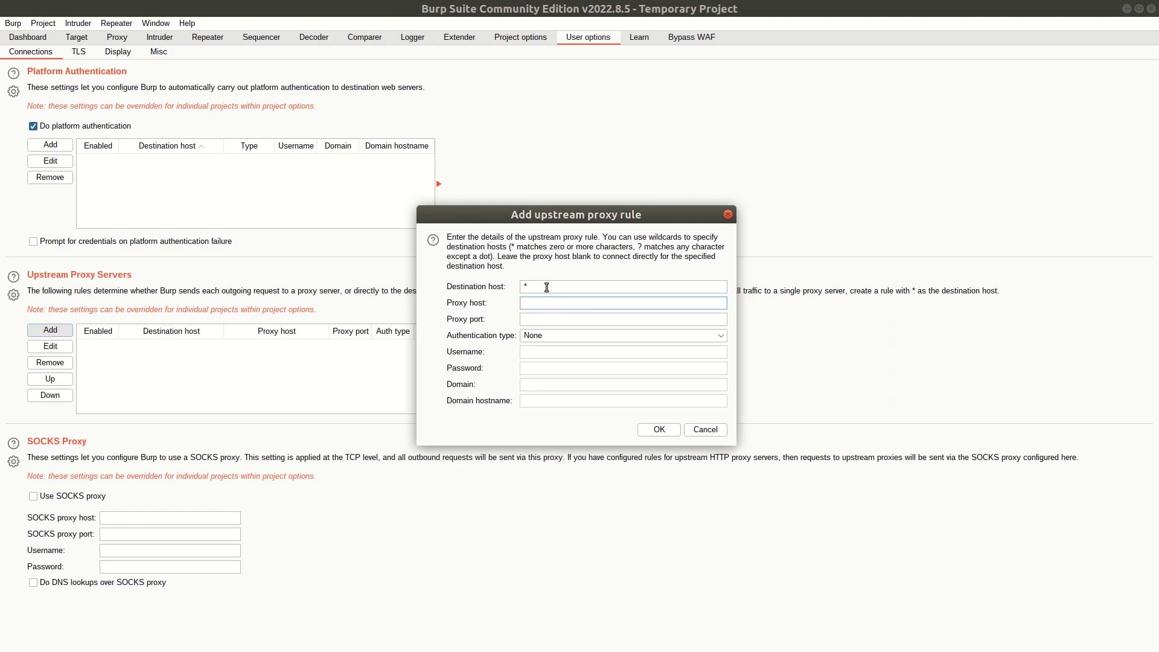
{"action": "type", "text": "127.0.0.1"}
{"action": "key", "text": "Tab"}
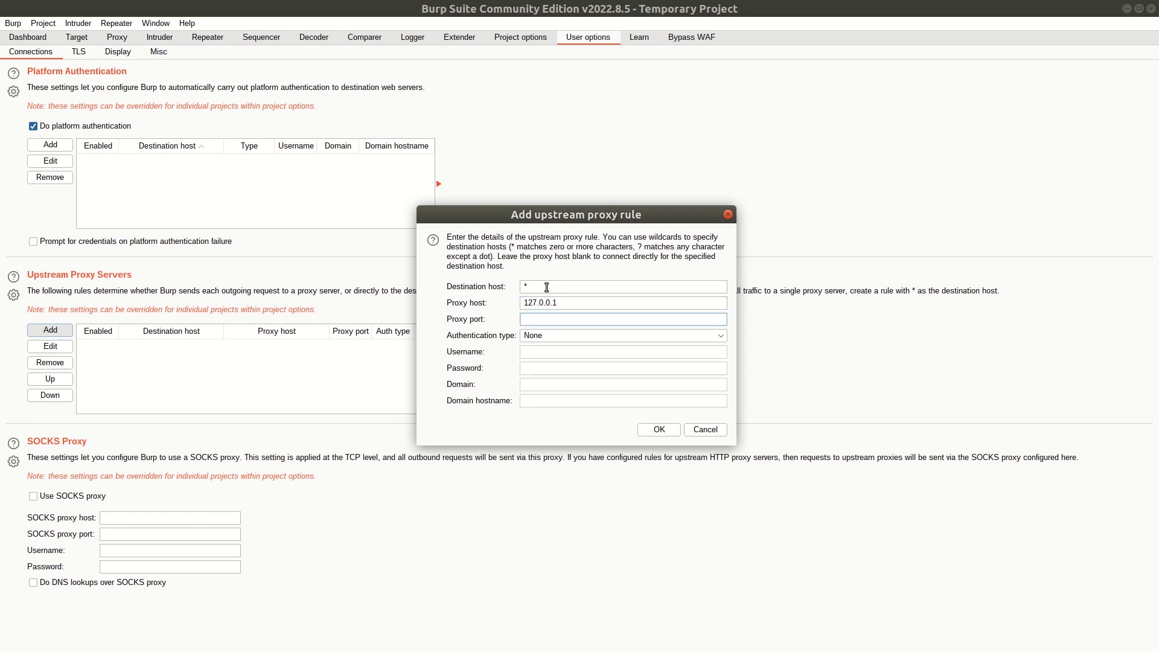
{"action": "type", "text": "8003"}
{"action": "left_click", "coordinate": [541, 335]}
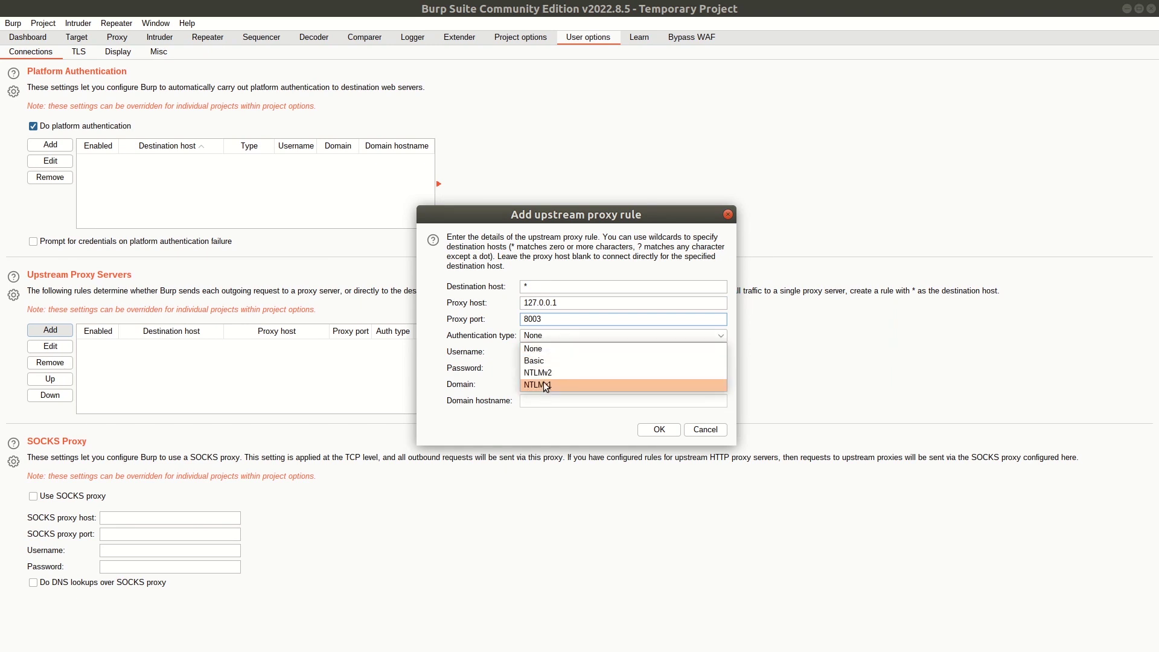
{"action": "left_click", "coordinate": [548, 349]}
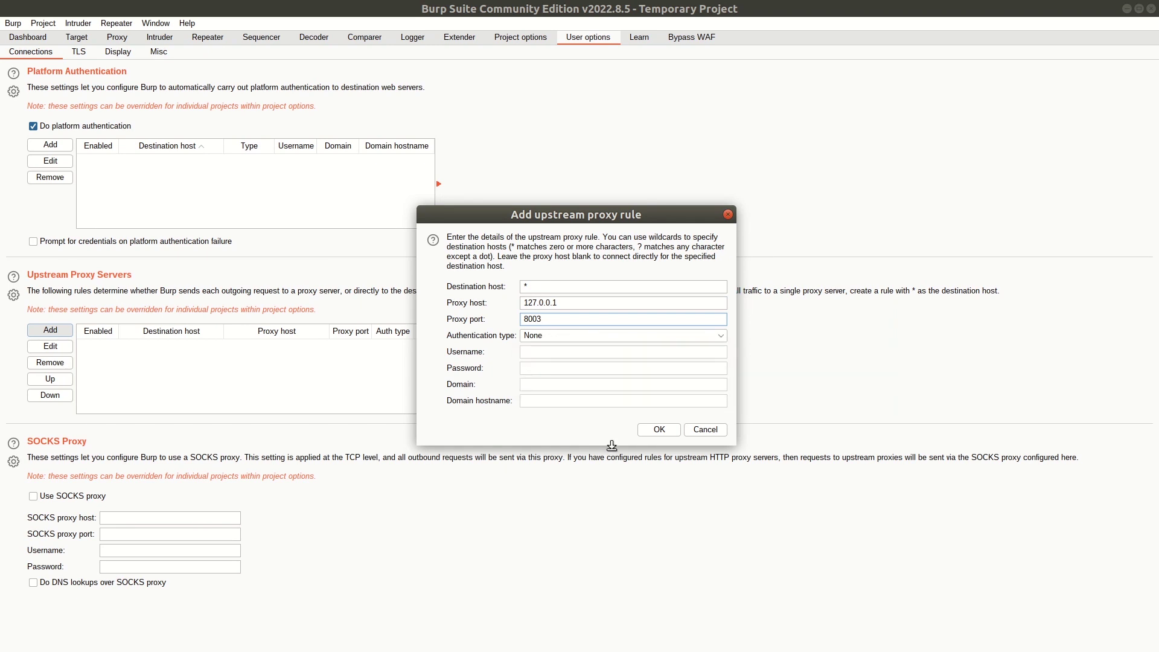
{"action": "left_click", "coordinate": [659, 429]}
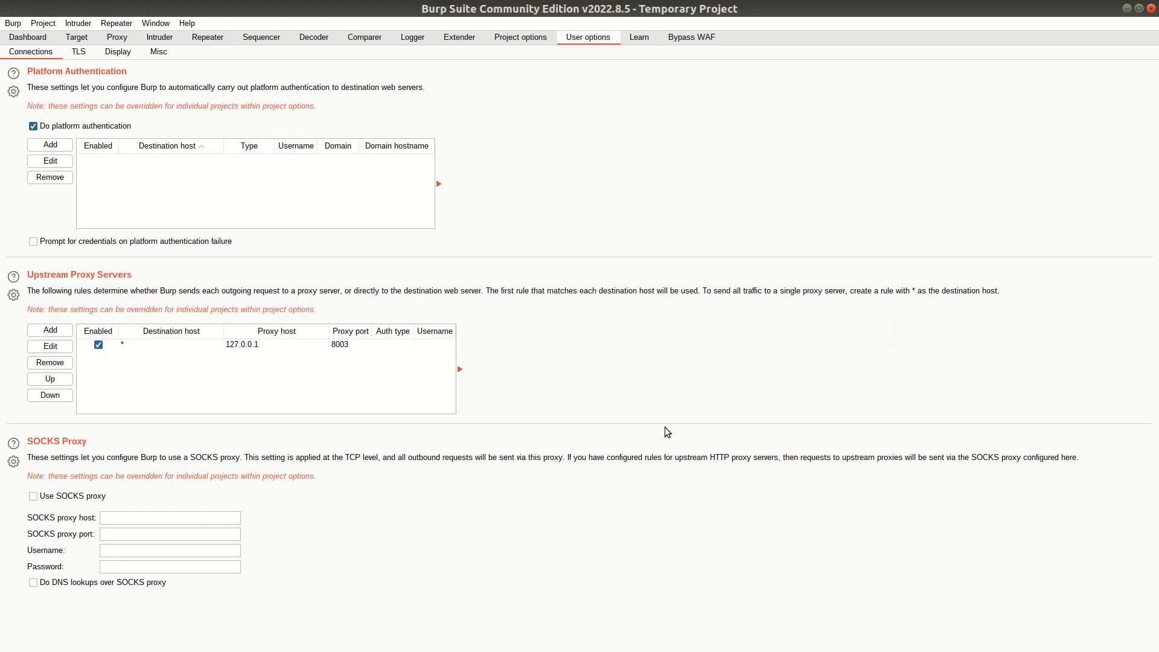
{"action": "left_click", "coordinate": [258, 348]}
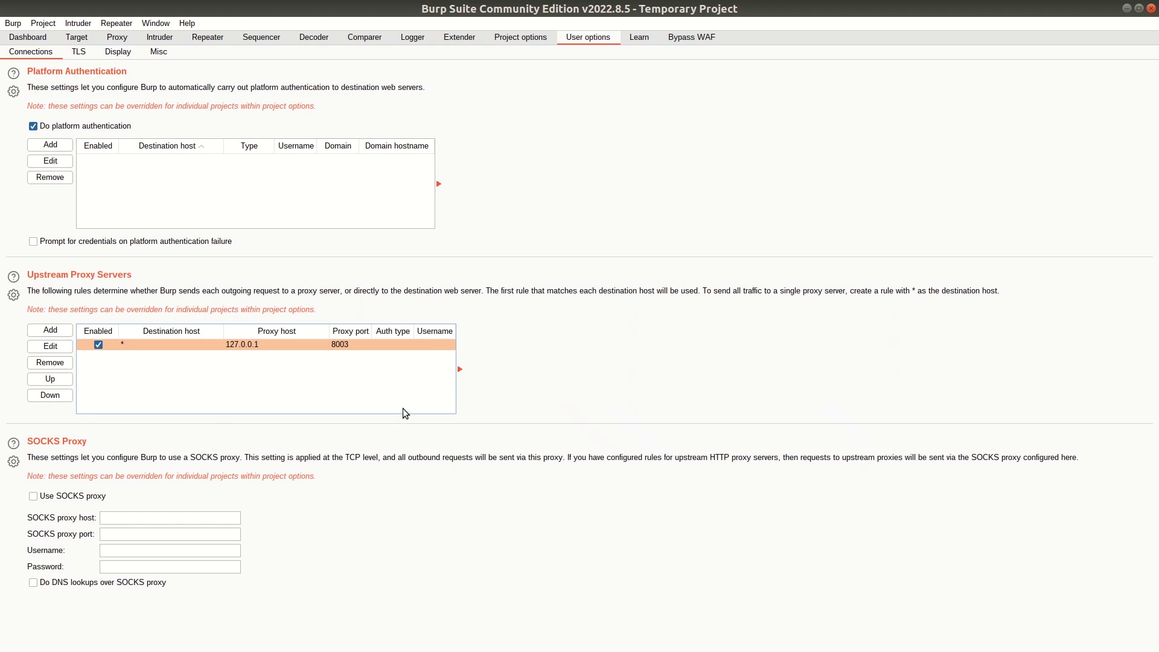
- Return to Burp's proxy interception view and launch the built-in browser
{"action": "left_click", "coordinate": [107, 39]}
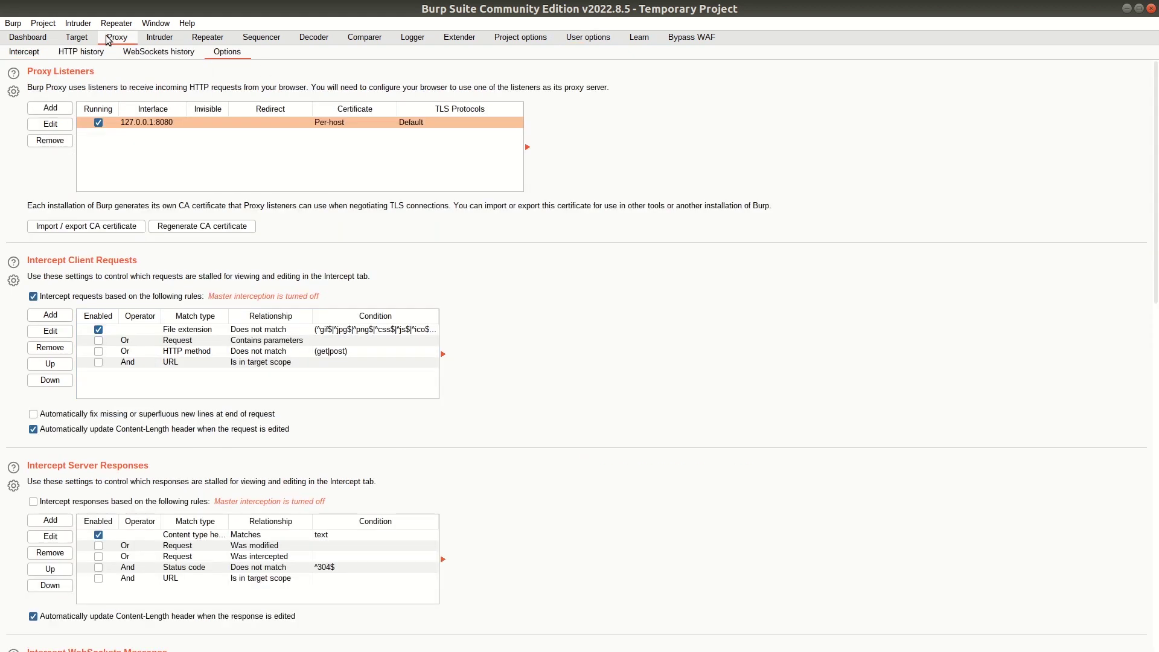
{"action": "left_click", "coordinate": [25, 52]}
{"action": "left_click", "coordinate": [339, 86]}
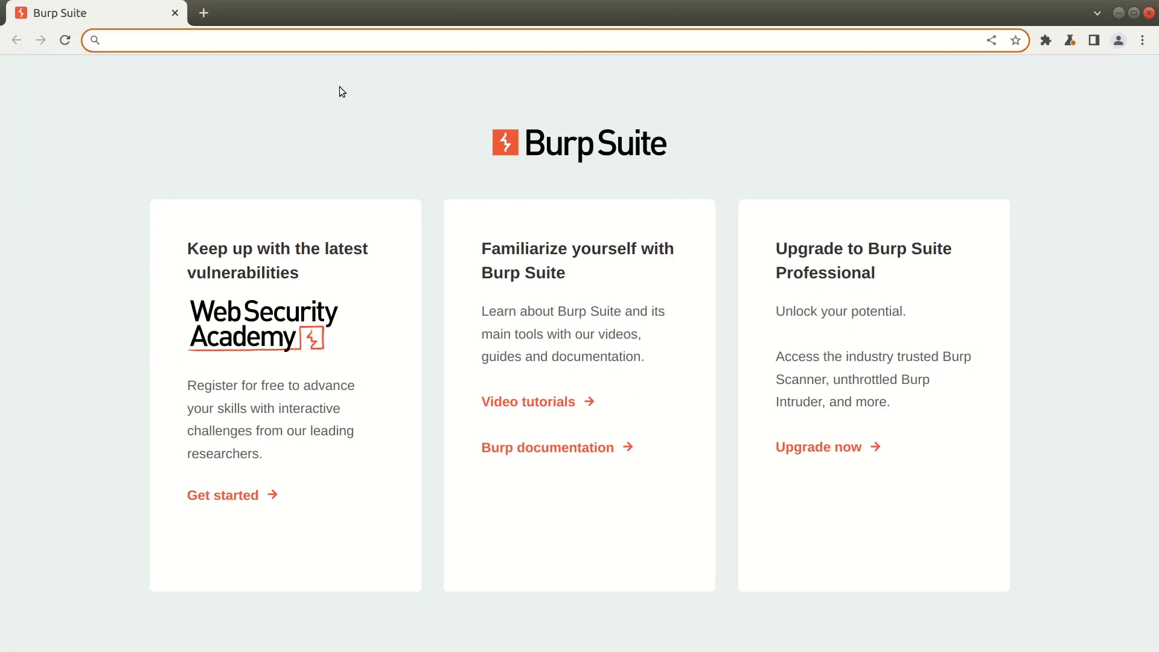
{"action": "key", "text": "alt+Tab"}
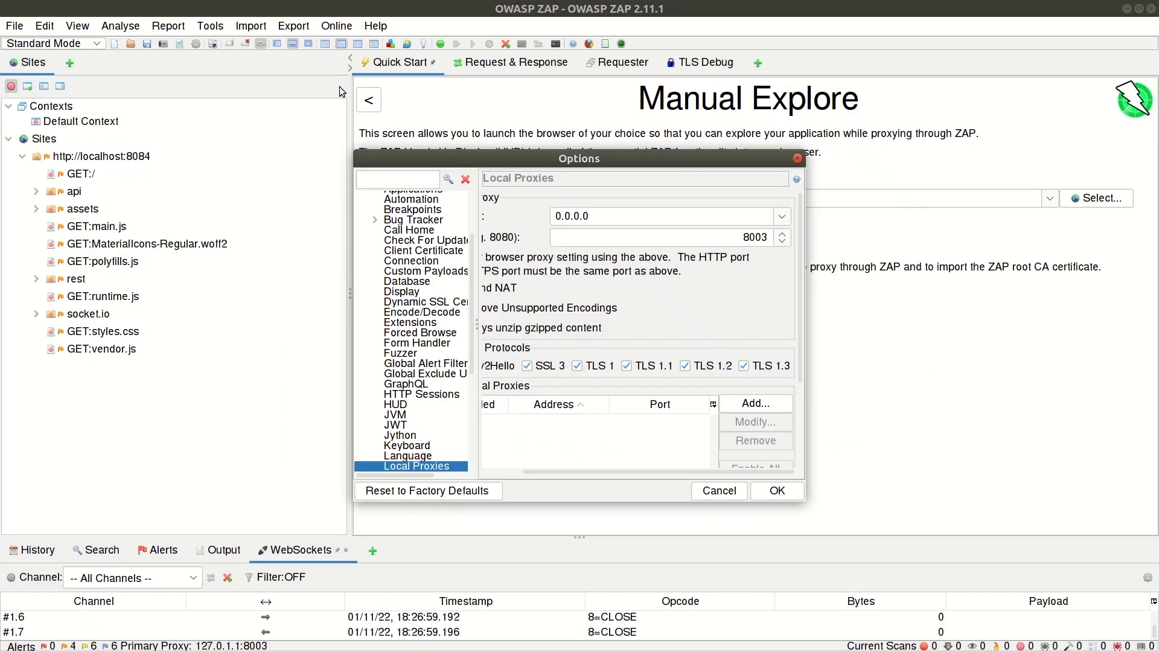
{"action": "left_click", "coordinate": [797, 158]}
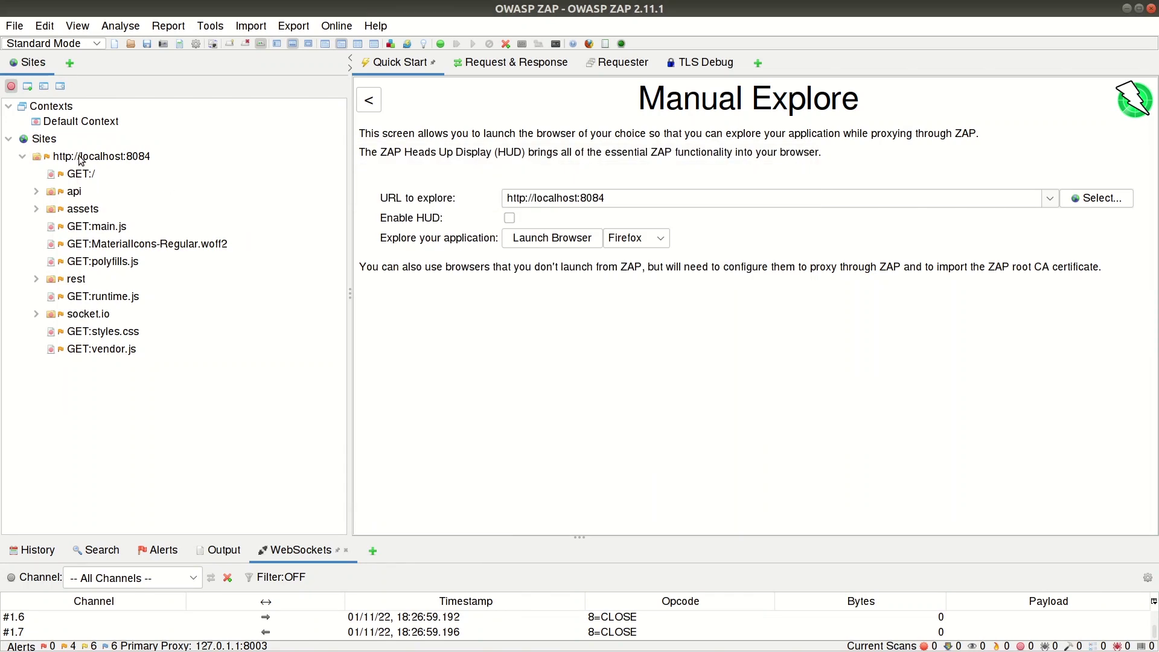
{"action": "double_click", "coordinate": [72, 158]}
{"action": "right_click", "coordinate": [83, 158]}
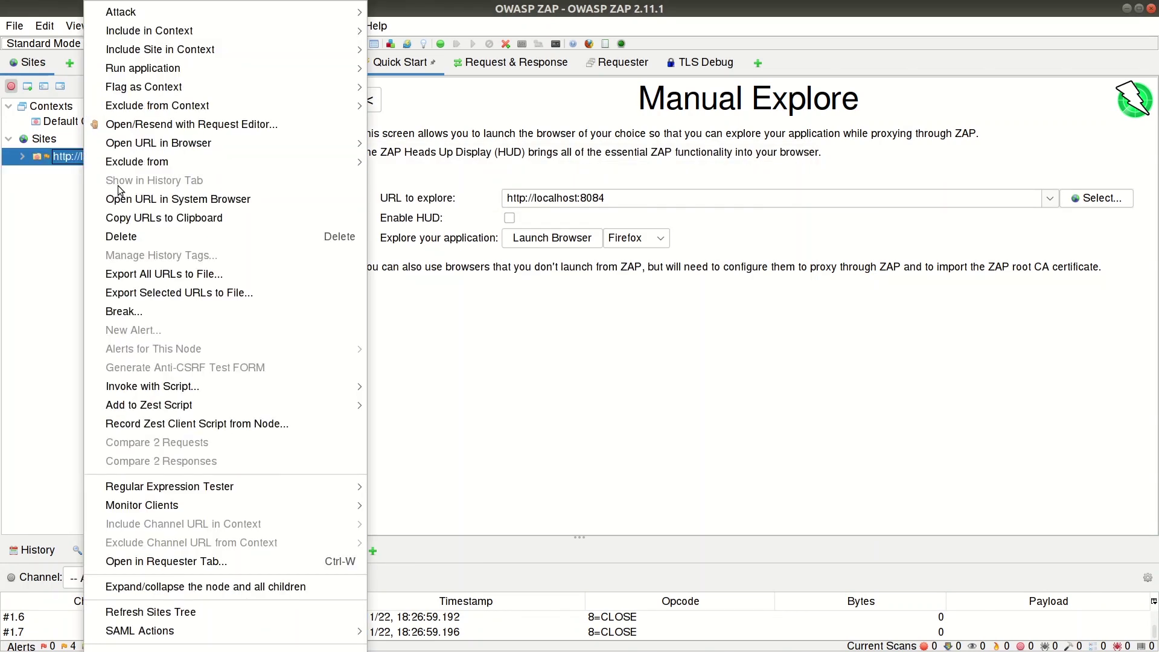
{"action": "left_click", "coordinate": [131, 233]}
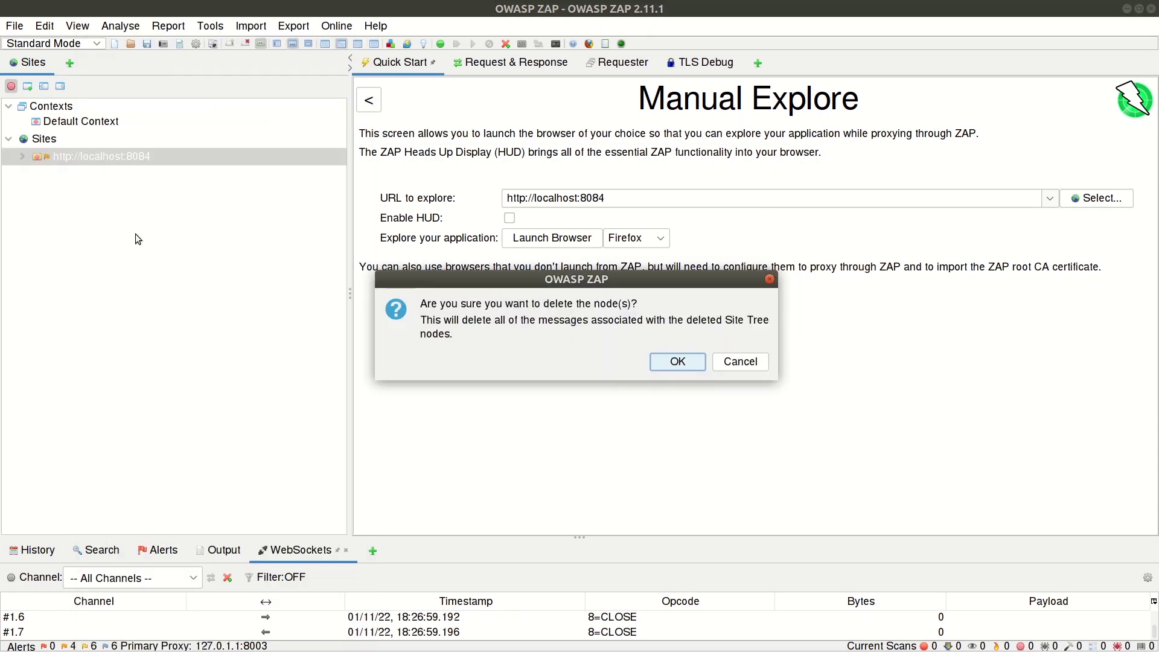
{"action": "left_click", "coordinate": [675, 361]}
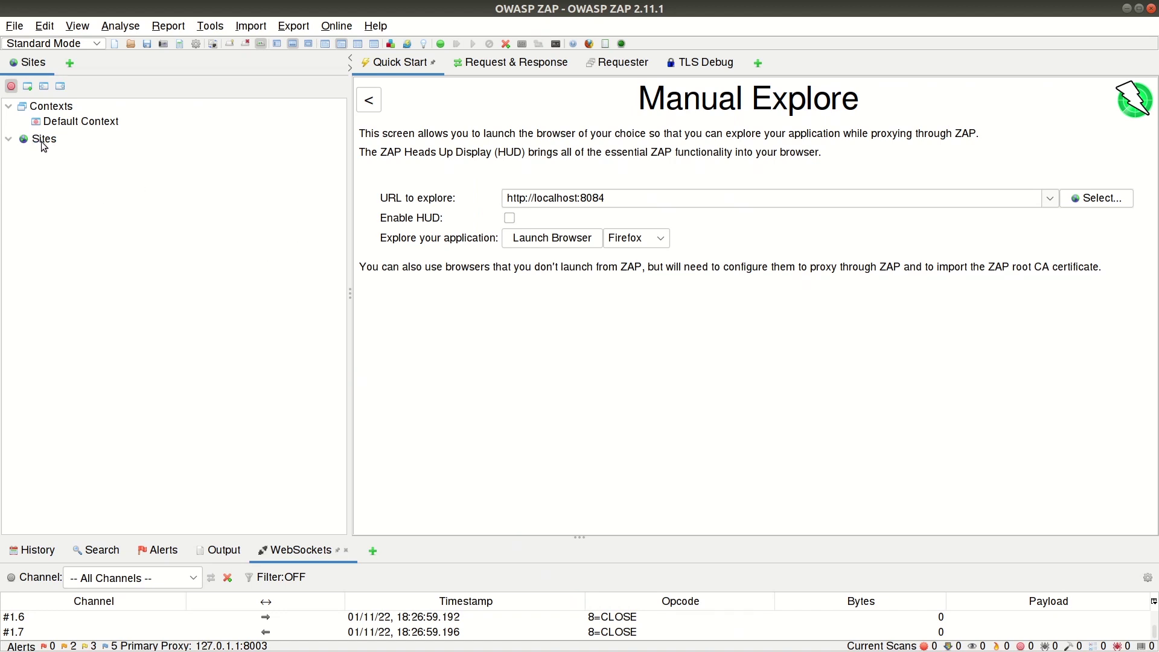
- Switch back to Burp Suite and close all of its built-in browser windows, including the one showing Juice Shop
{"action": "key", "text": "alt+Tab"}
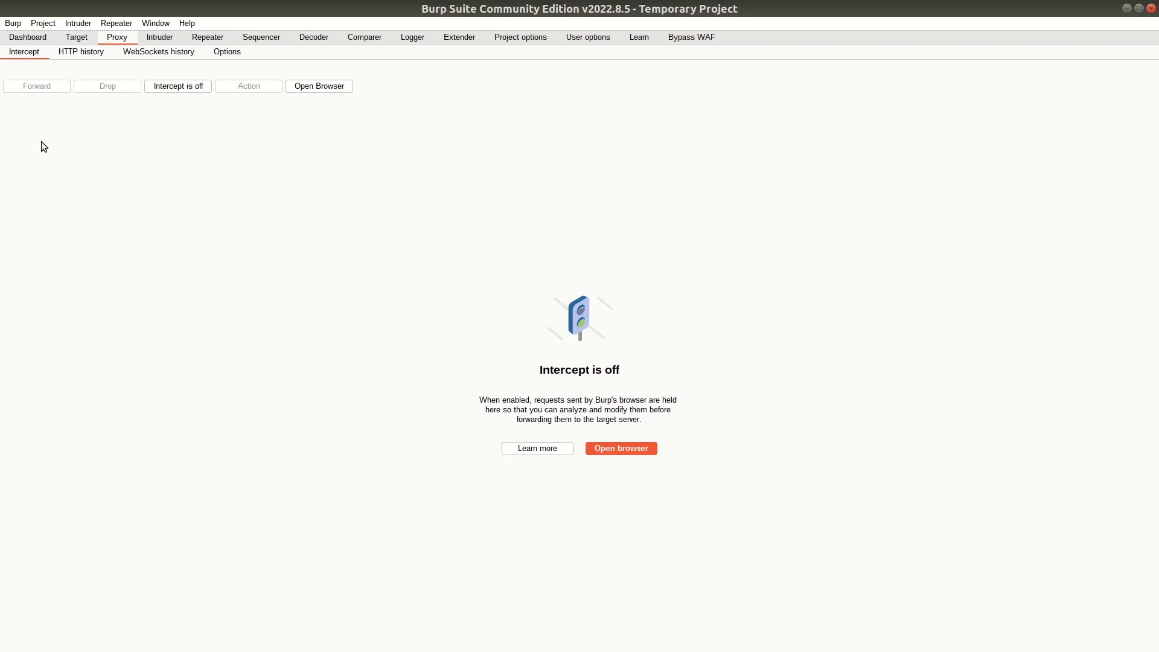
{"action": "key", "text": "alt+Tab"}
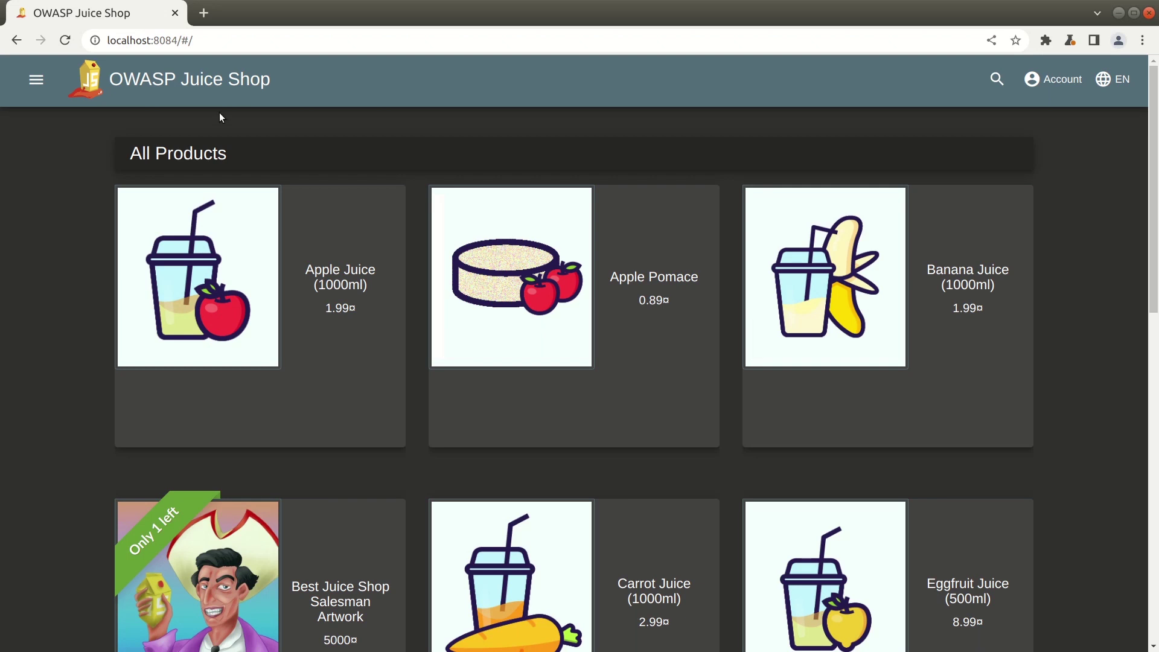
{"action": "left_click", "coordinate": [1148, 13]}
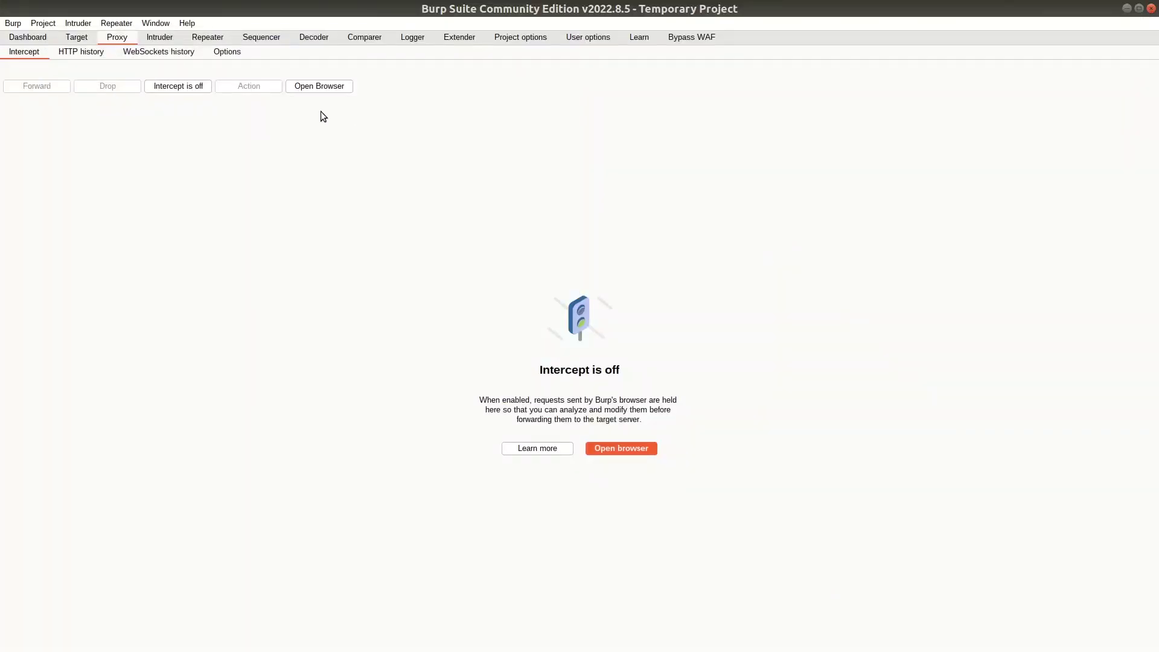
{"action": "left_click", "coordinate": [319, 86]}
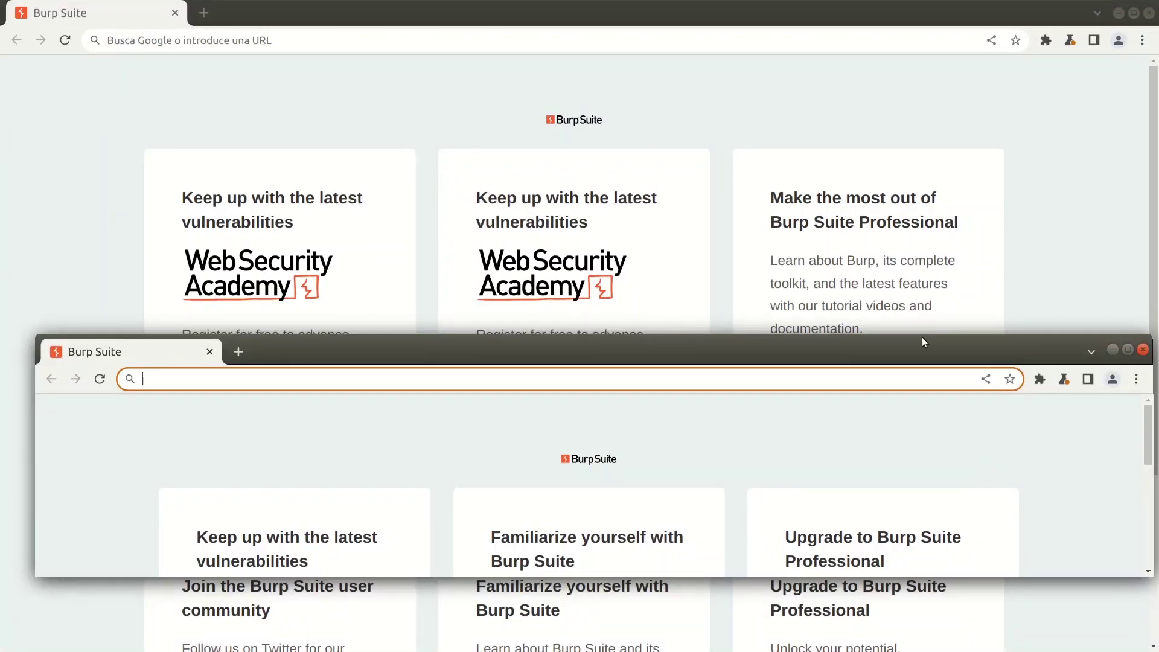
{"action": "left_click", "coordinate": [1143, 350]}
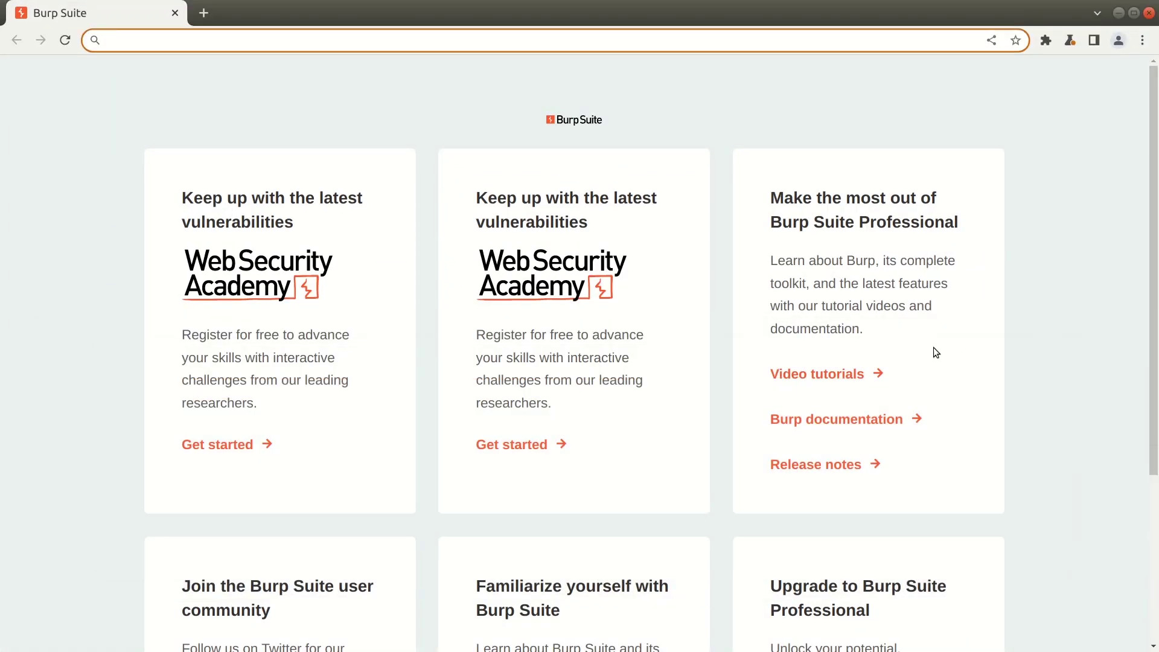
{"action": "left_click", "coordinate": [1068, 326]}
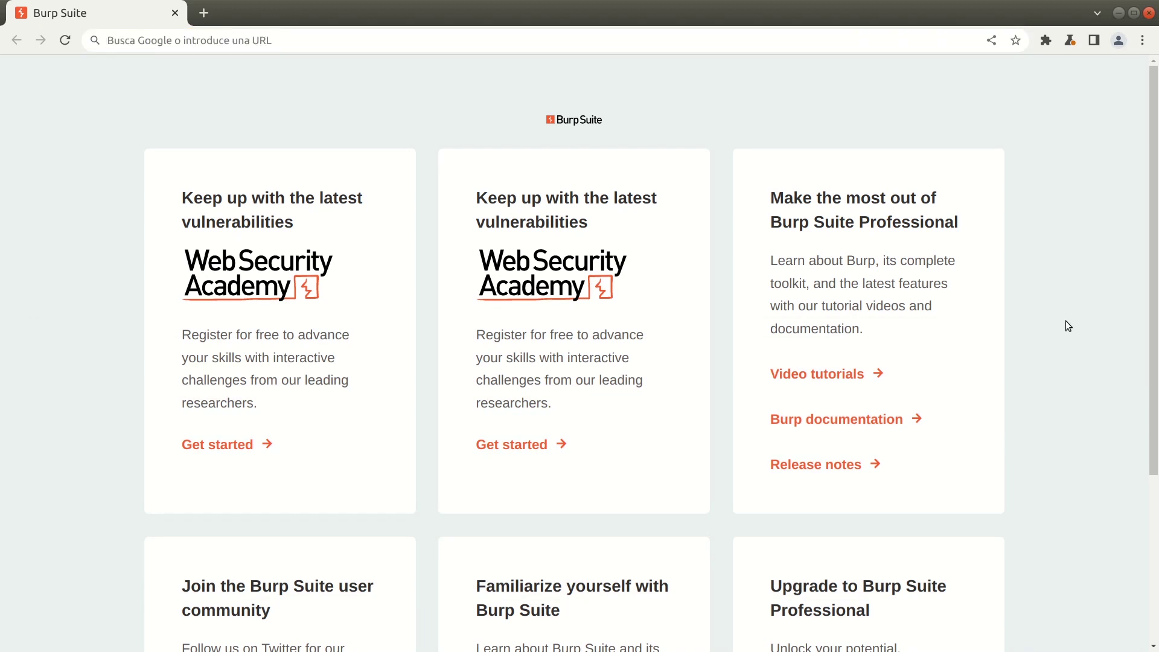
{"action": "left_click", "coordinate": [1149, 12]}
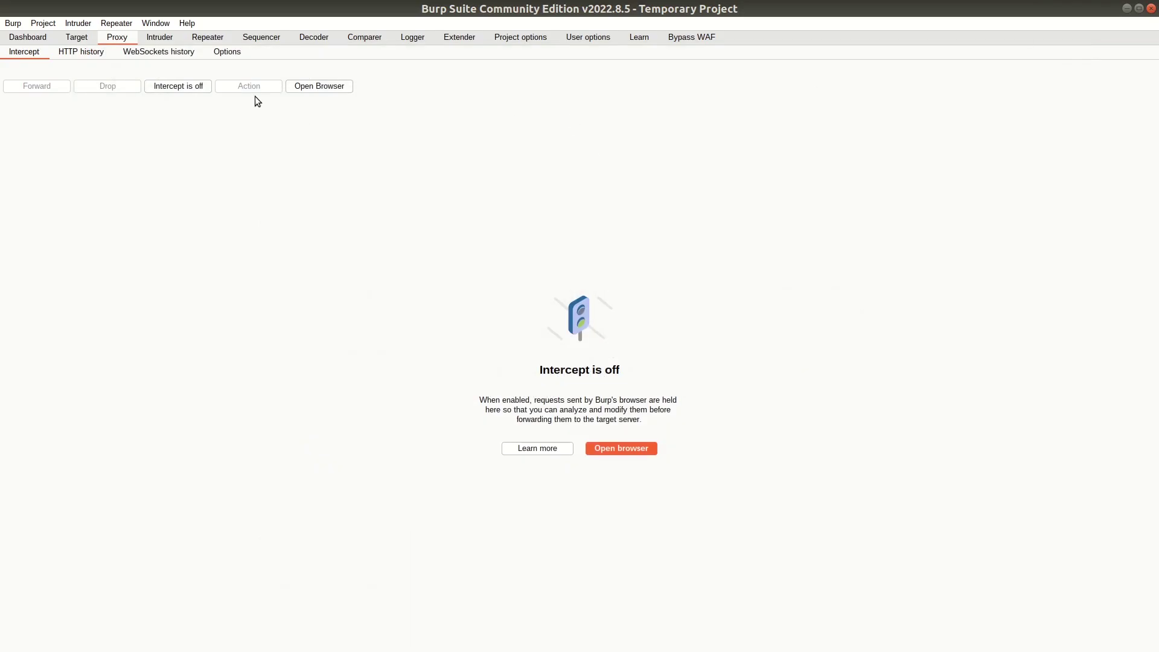
- Turn on request interception in Burp and load localhost:8084 in a new built-in browser window
{"action": "left_click", "coordinate": [184, 86]}
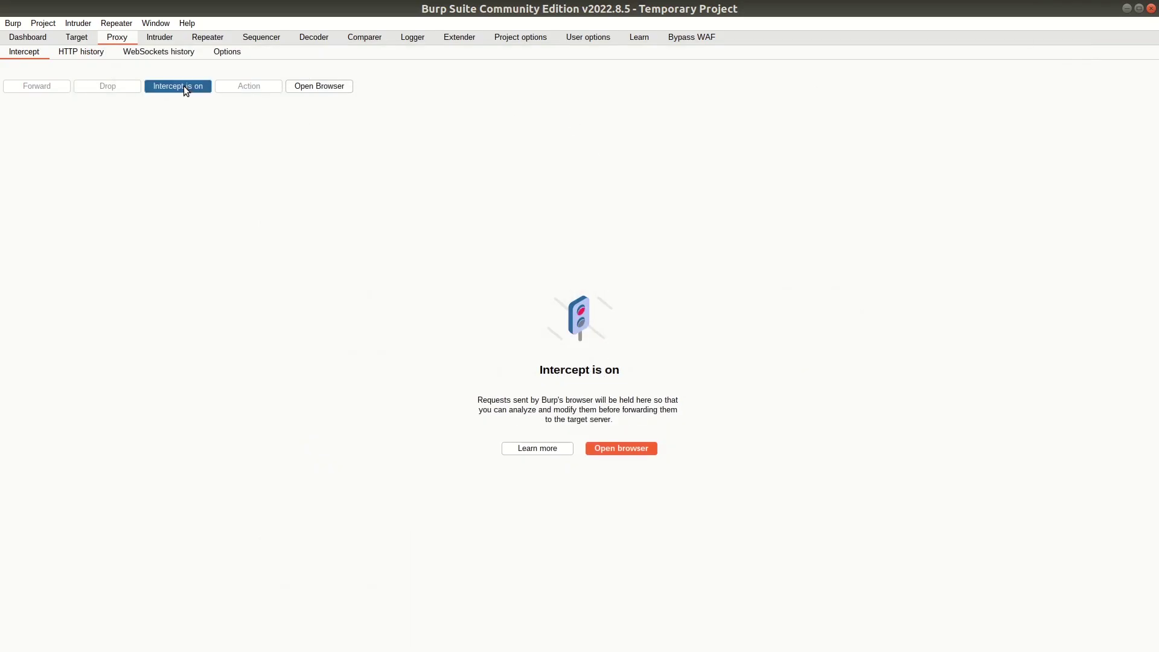
{"action": "key", "text": "alt+Tab"}
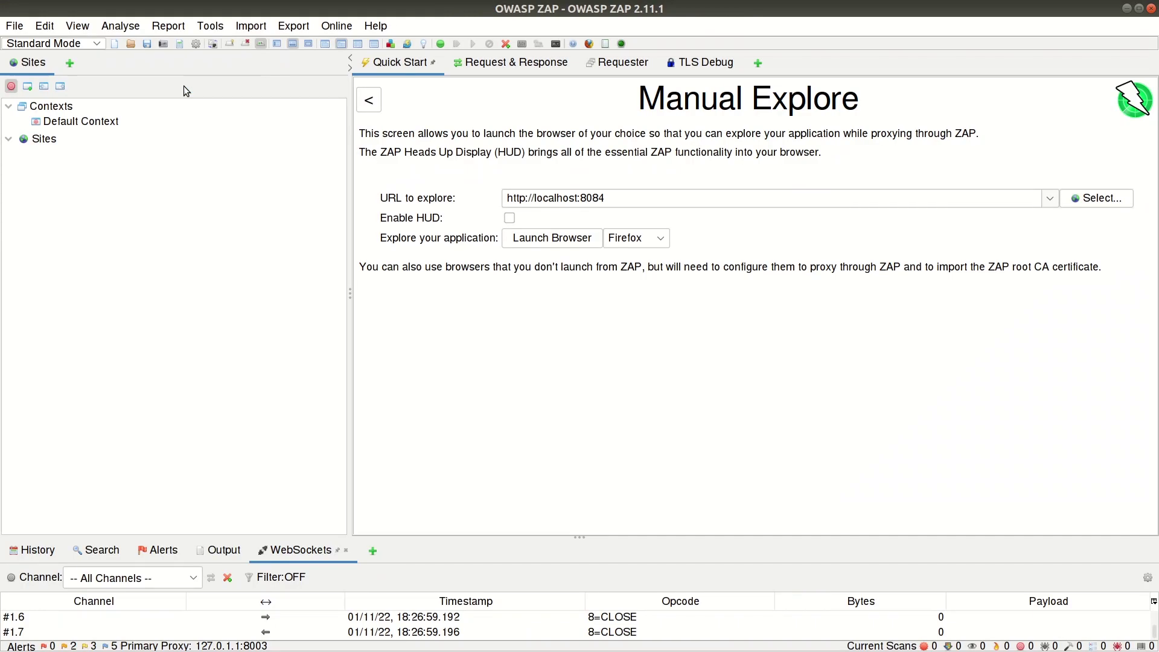
{"action": "key", "text": "alt+Tab"}
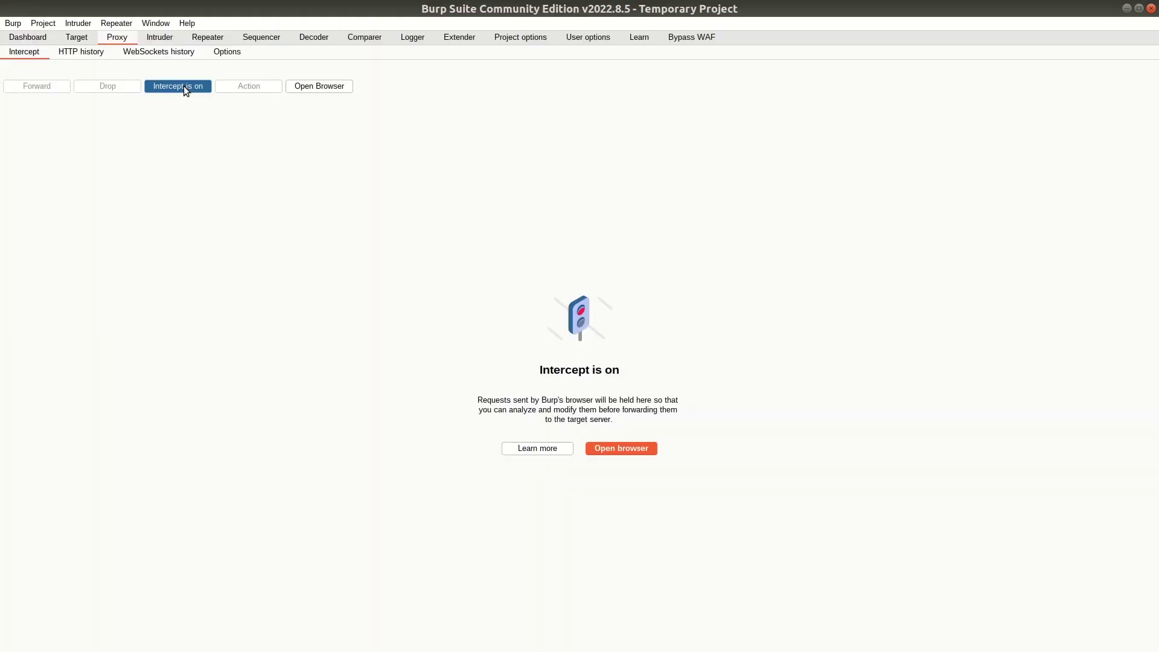
{"action": "left_click", "coordinate": [306, 85]}
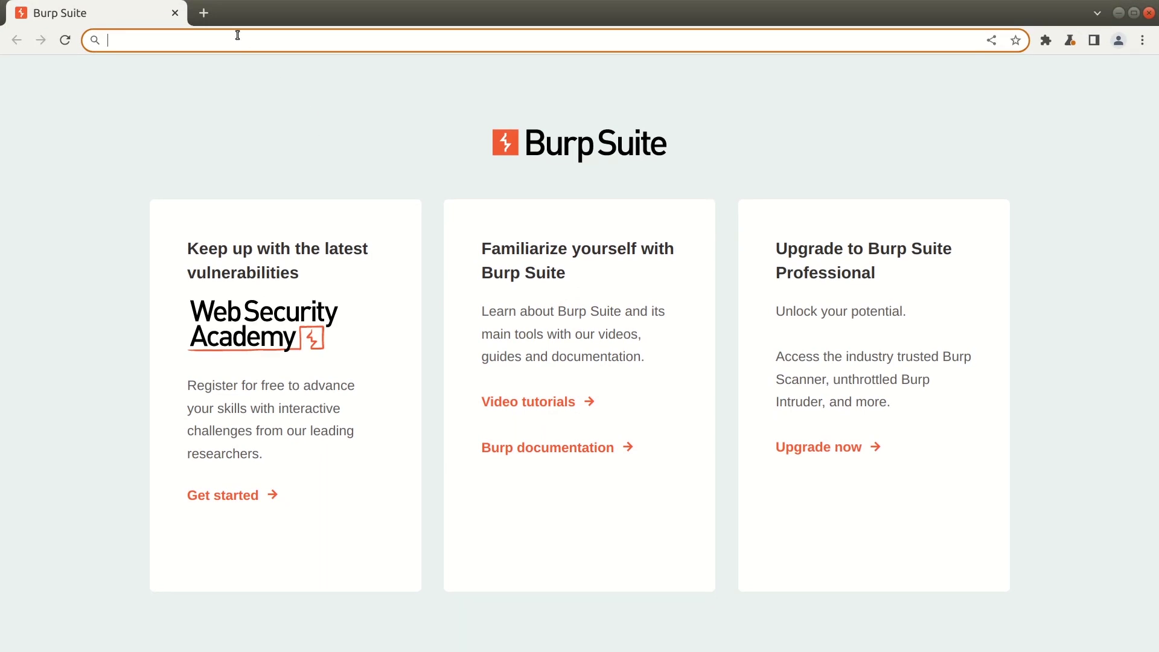
{"action": "type", "text": "localhost:8084"}
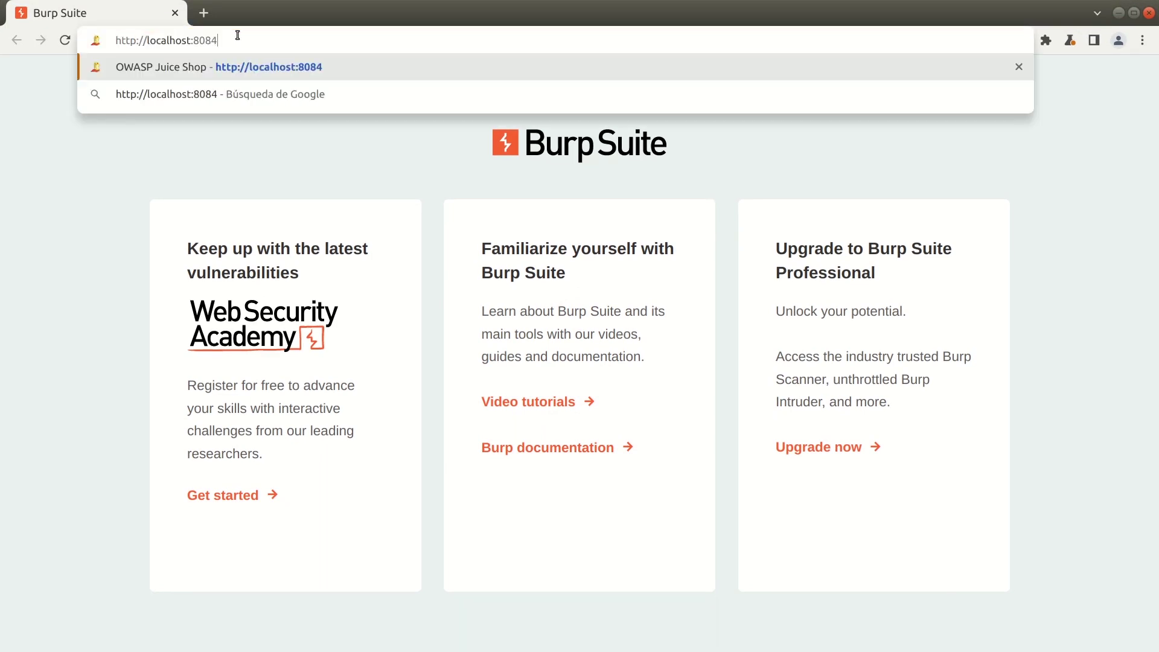
{"action": "key", "text": "Return"}
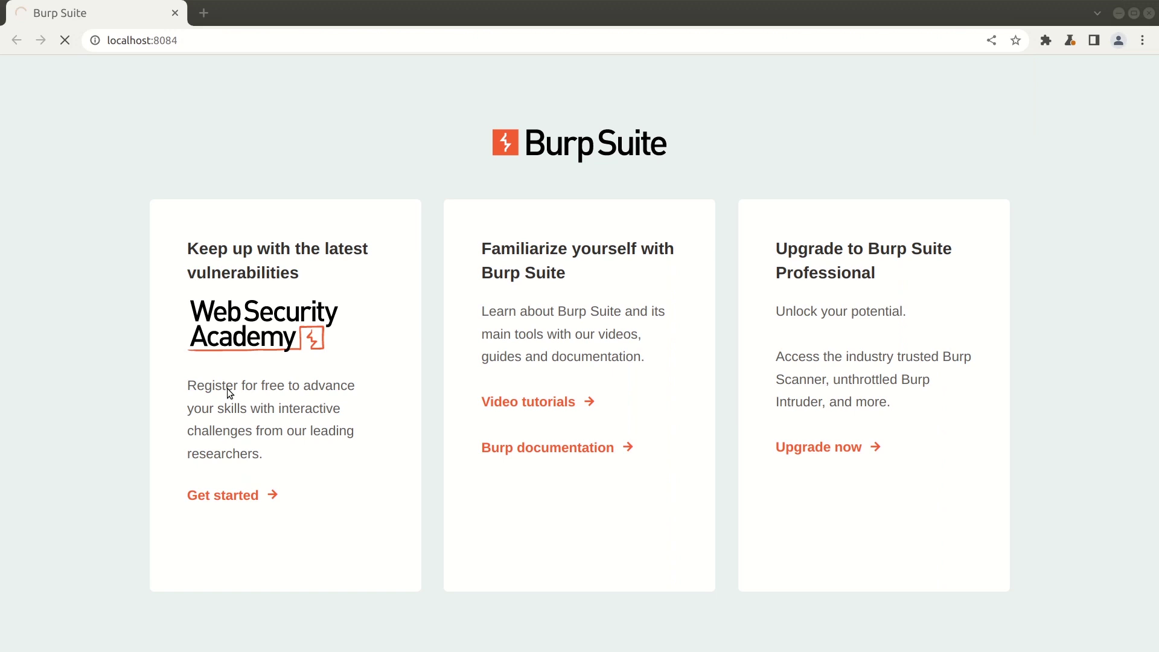
- Switch to Burp Suite, review the intercepted localhost:8084 request, and turn off request interception
{"action": "key", "text": "alt+Tab"}
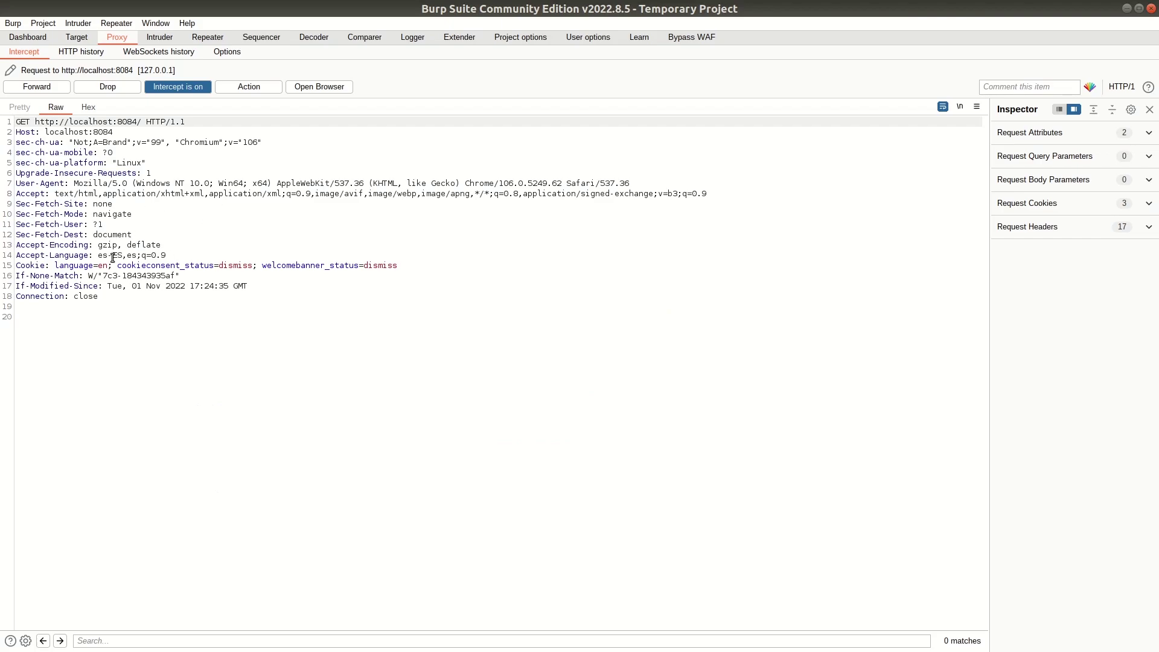
{"action": "key", "text": "alt+Tab"}
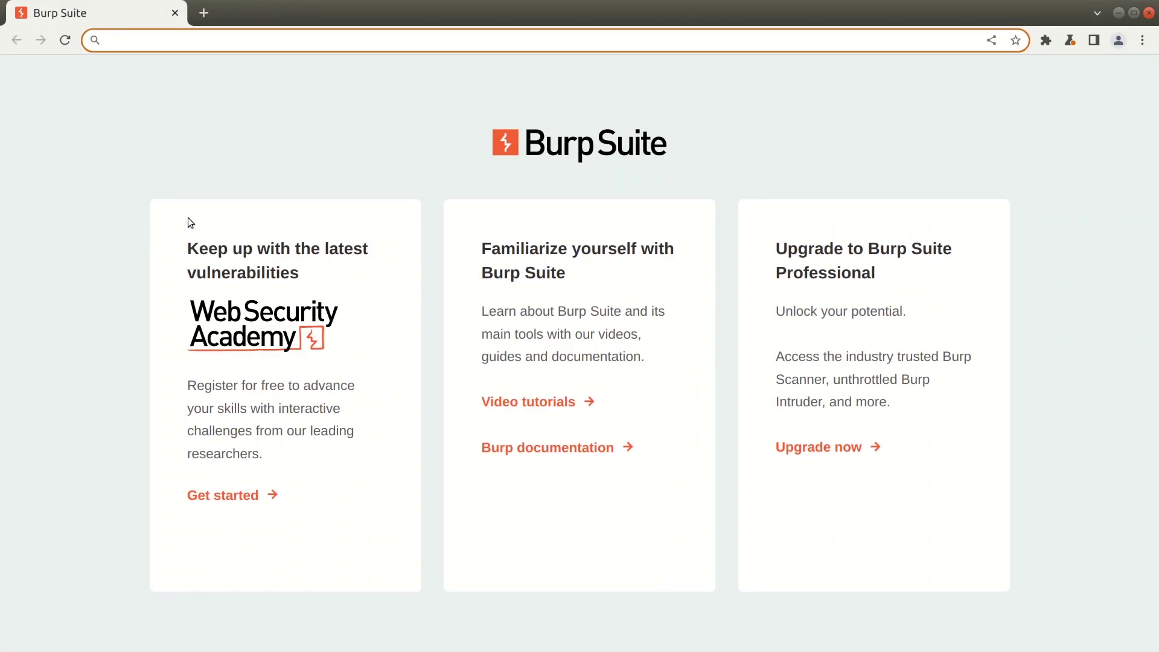
{"action": "key", "text": "alt+Tab"}
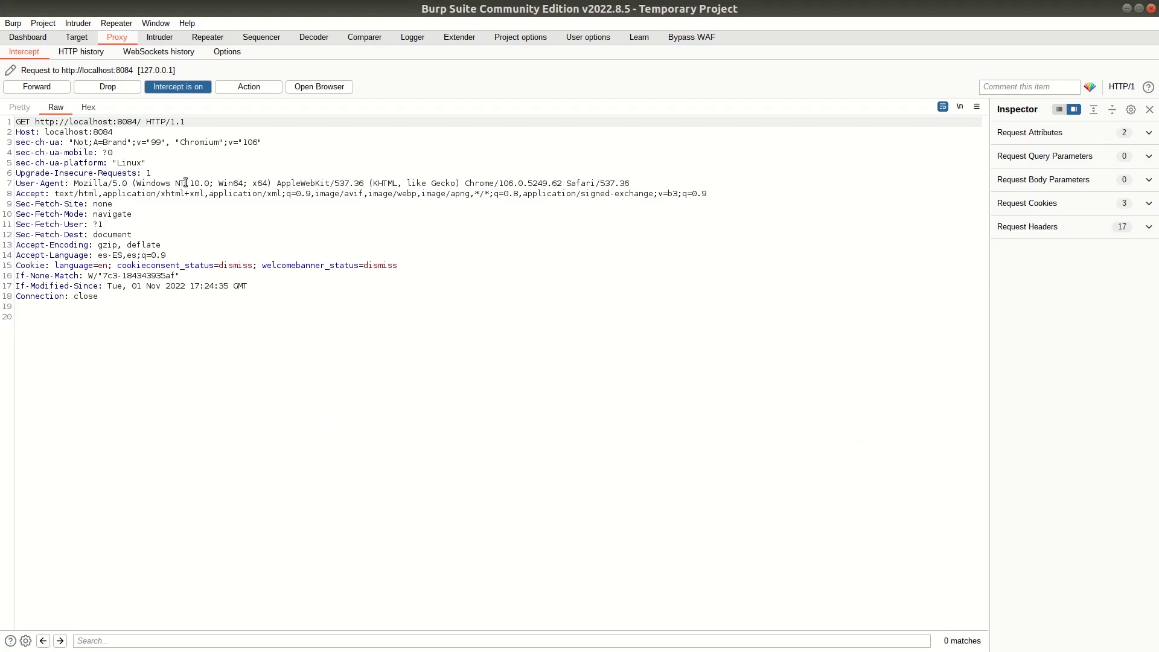
{"action": "left_click", "coordinate": [173, 89]}
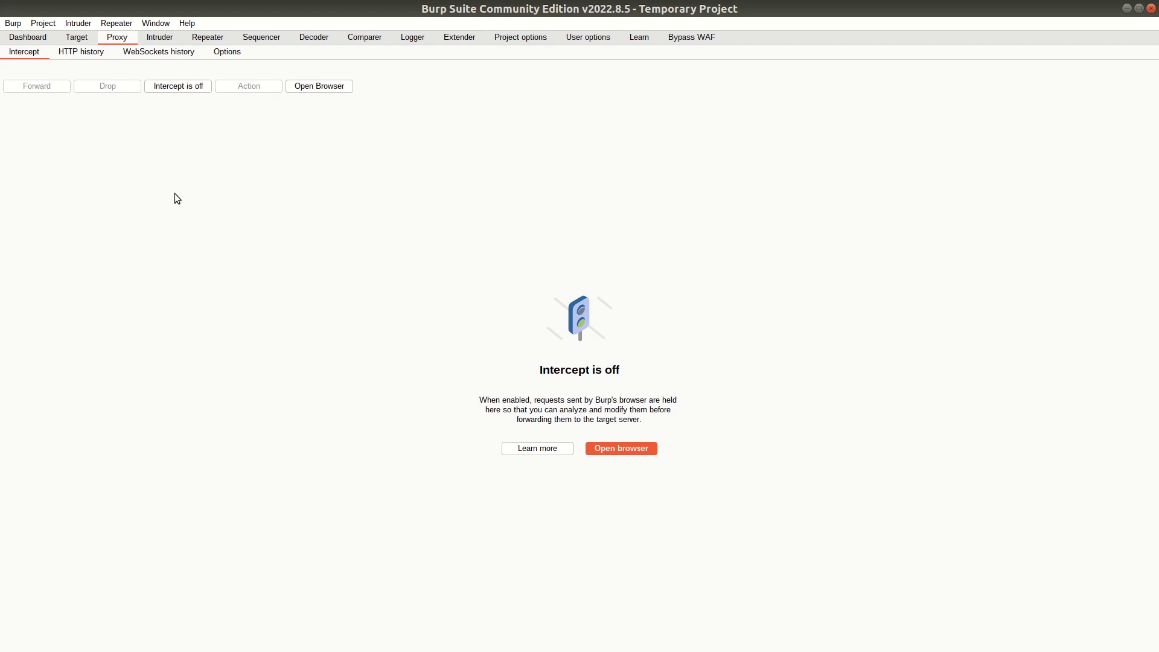
{"action": "key", "text": "alt+Tab"}
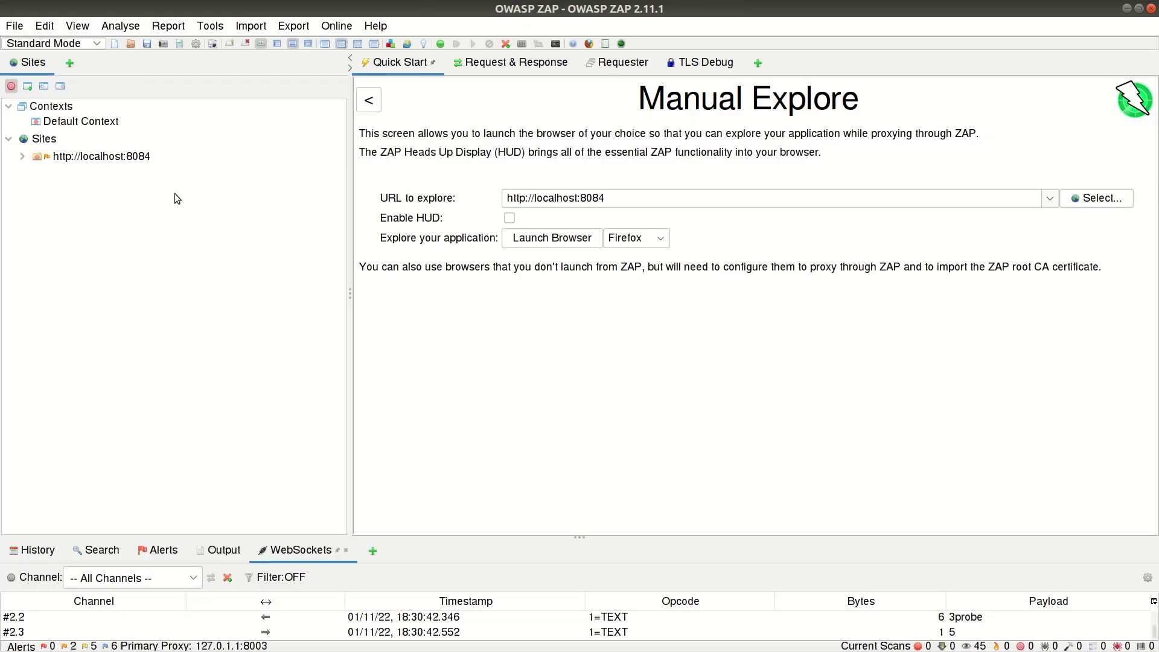
{"action": "left_click", "coordinate": [24, 157]}
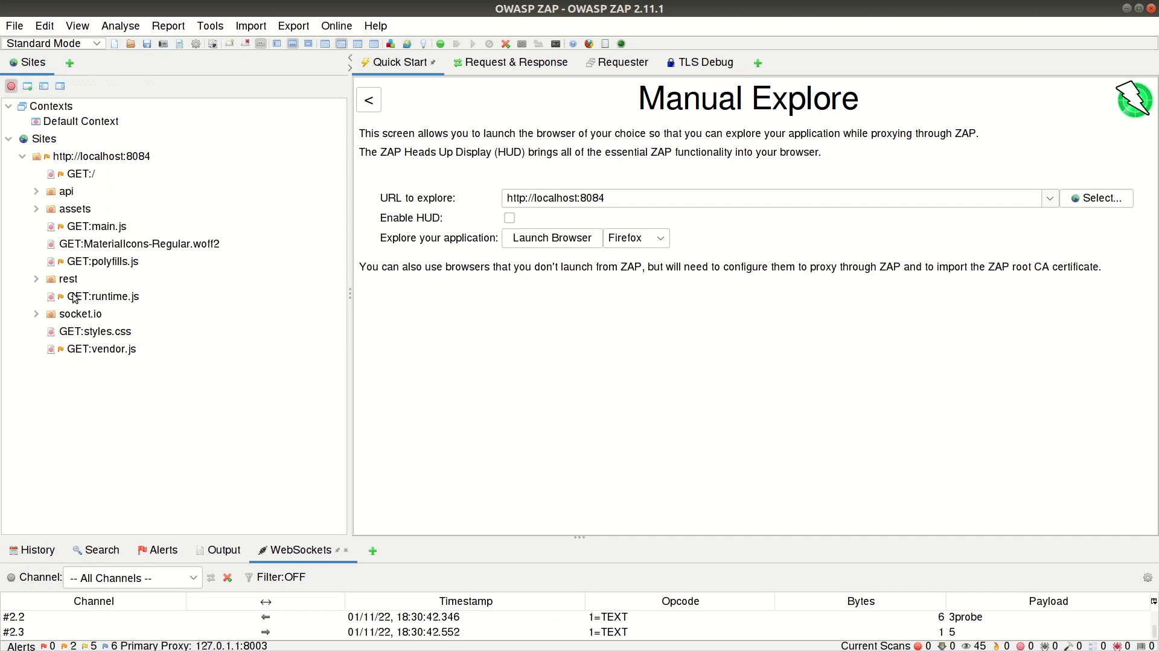
- Return to Burp Suite's built-in browser, close its windows, and dismiss the Burp Browser Error dialog
{"action": "key", "text": "alt+Tab"}
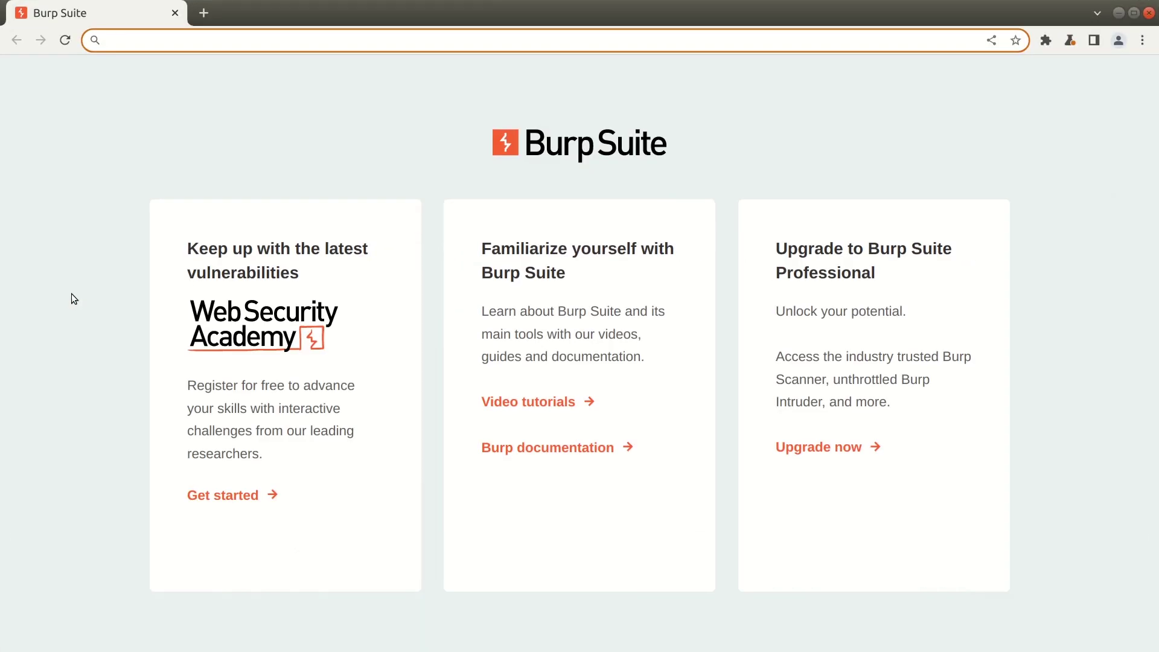
{"action": "left_click", "coordinate": [1150, 13]}
{"action": "left_click", "coordinate": [1149, 13]}
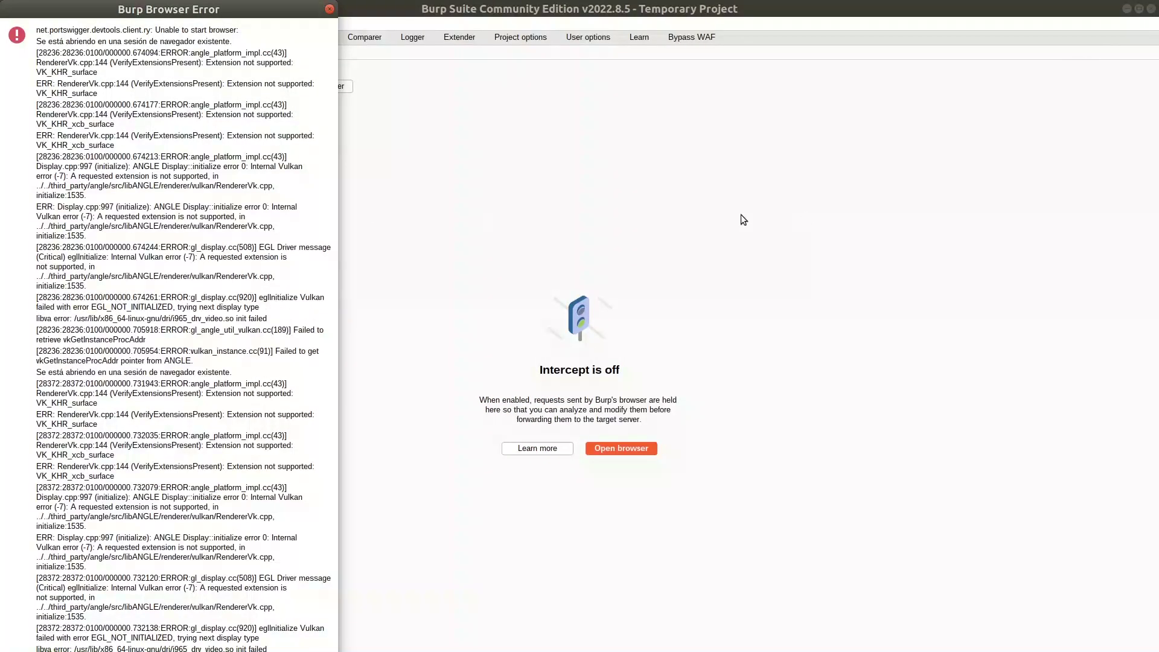
{"action": "left_click", "coordinate": [329, 8]}
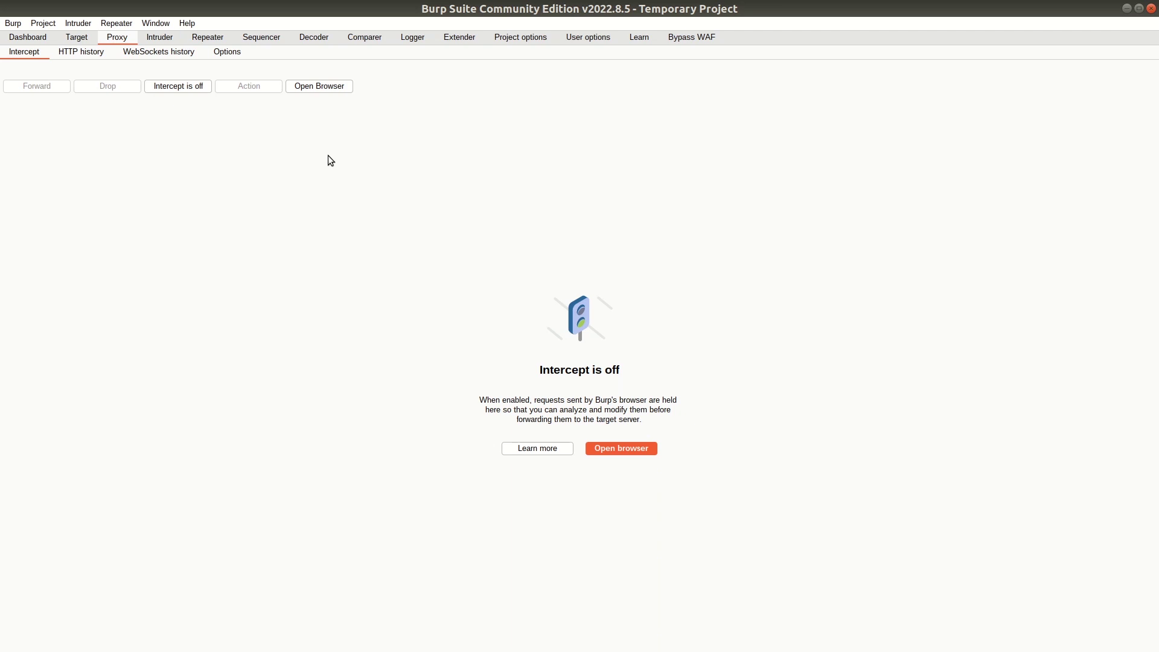
- Switch to OWASP ZAP and exit it, discarding the unsaved current session
{"action": "key", "text": "alt+Tab"}
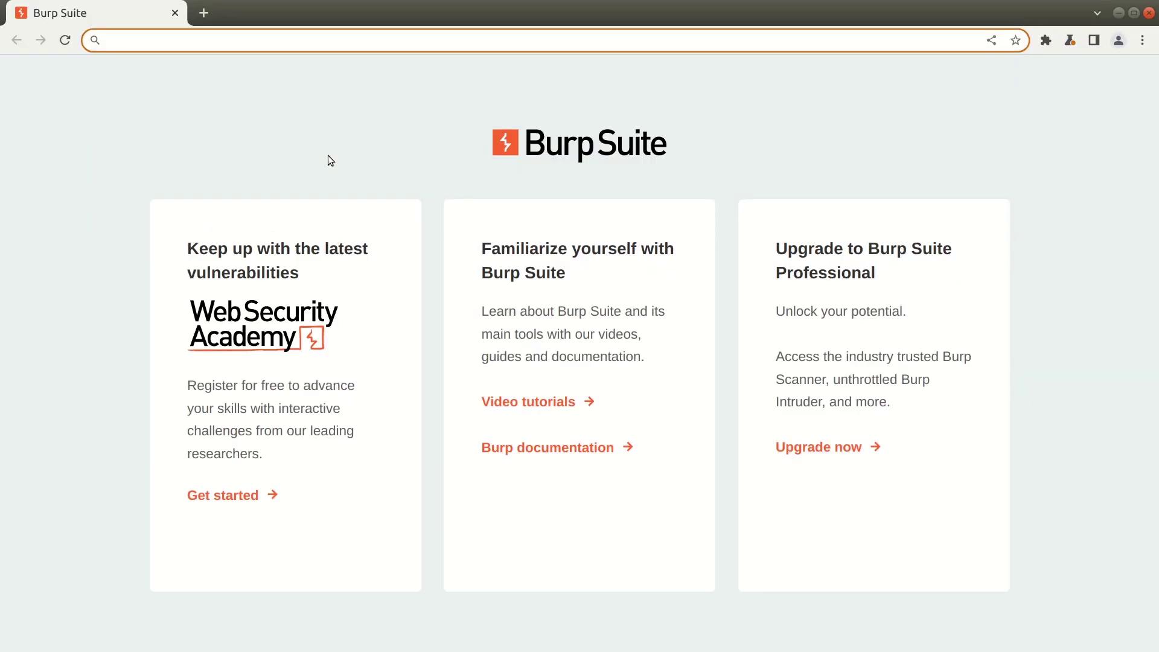
{"action": "key", "text": "alt+Tab"}
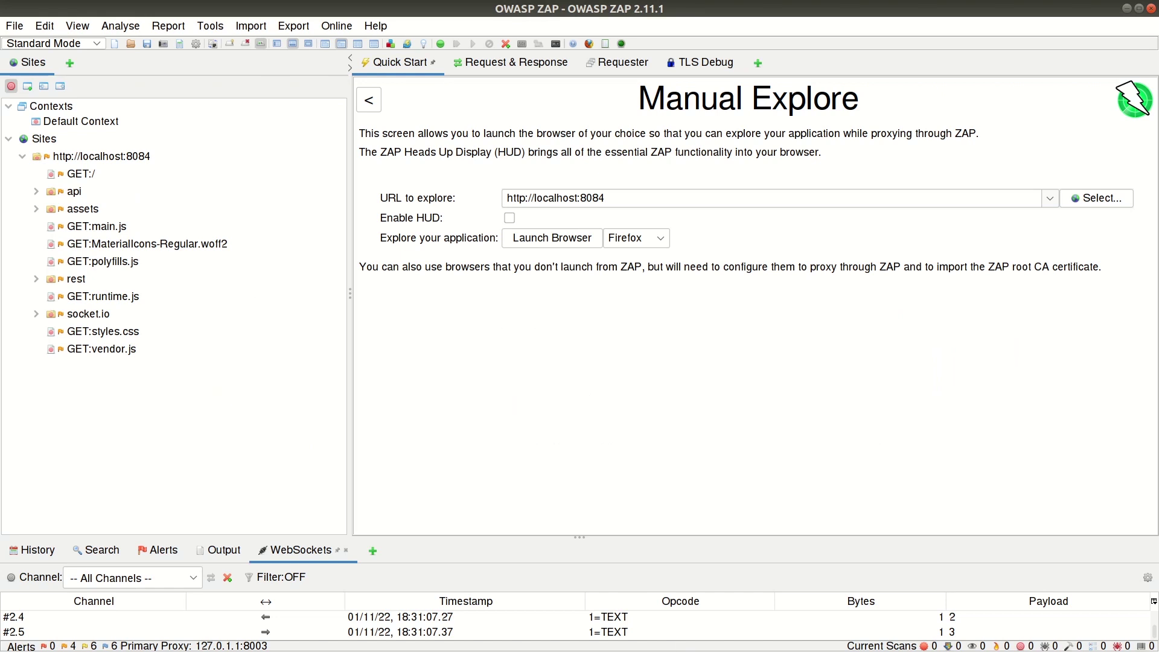
{"action": "left_click", "coordinate": [1152, 8]}
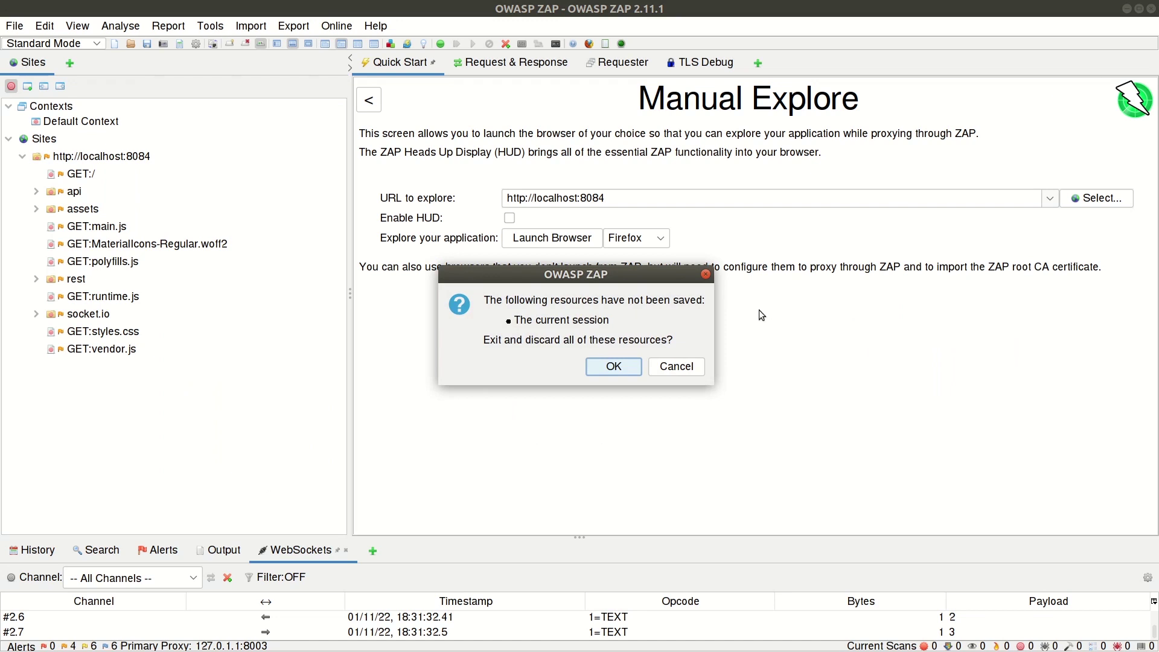
{"action": "left_click", "coordinate": [597, 367]}
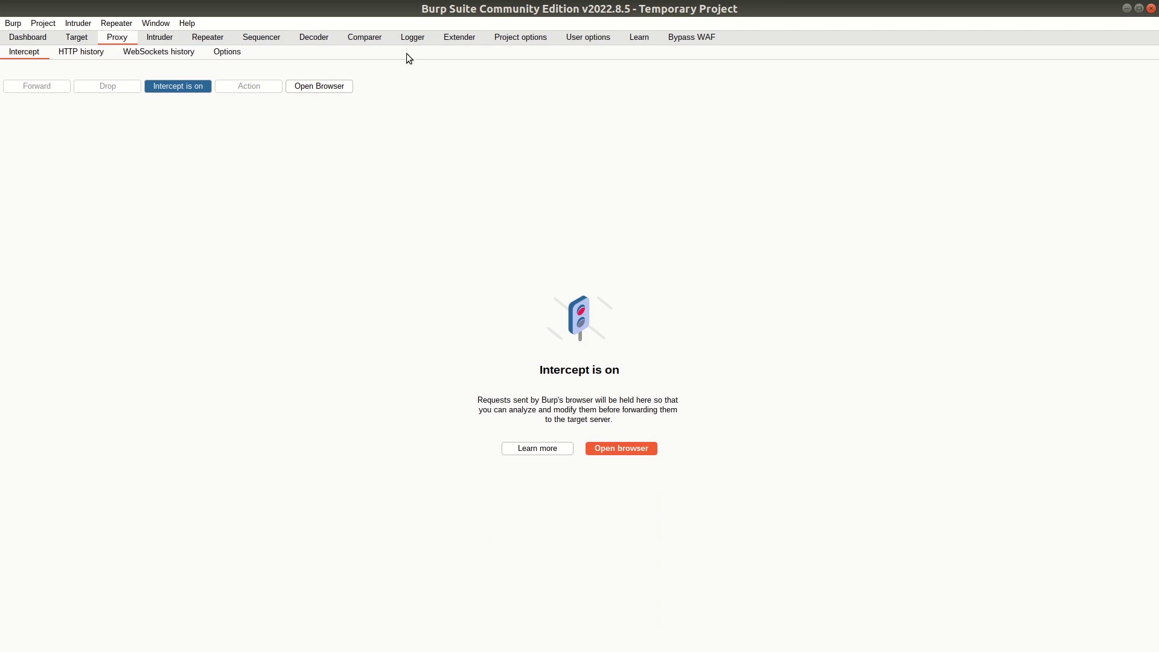
- Disable the upstream proxy rule for 127.0.0.1 port 8003 in Burp Suite's user options
{"action": "left_click", "coordinate": [577, 41]}
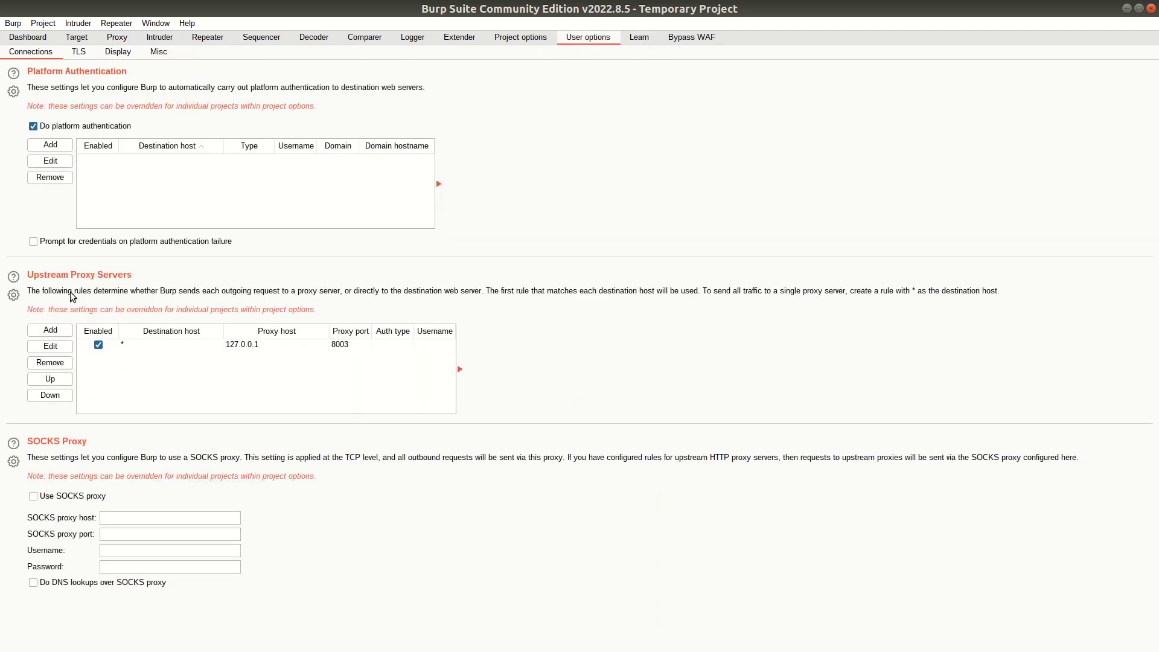
{"action": "left_click", "coordinate": [99, 344]}
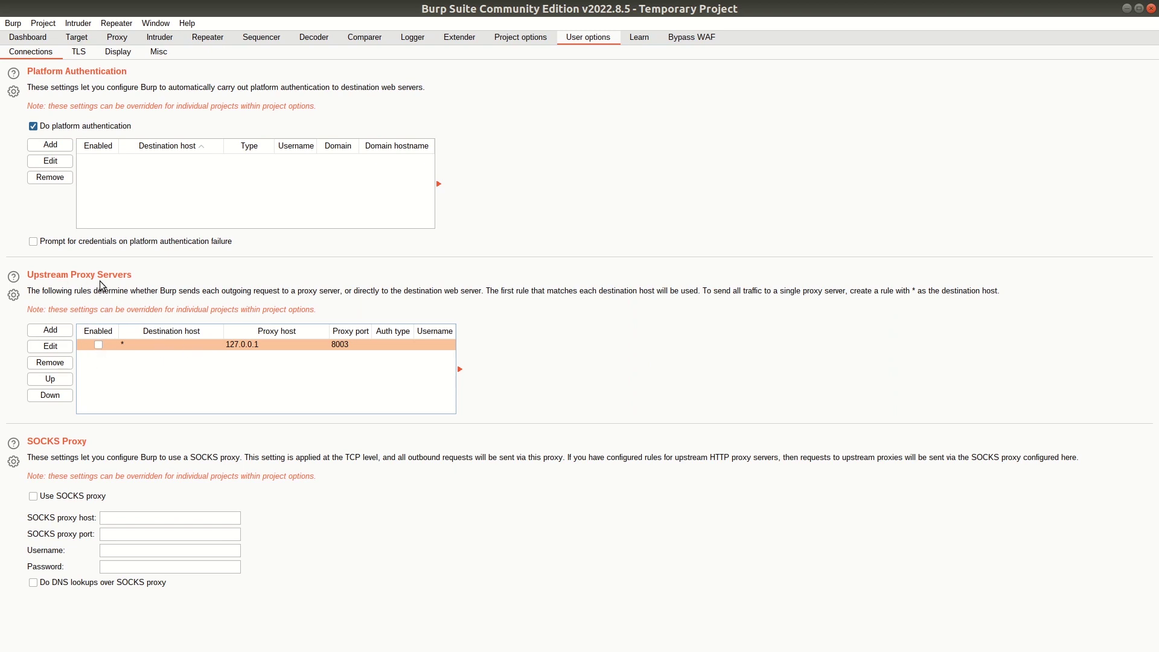
{"action": "key", "text": "alt+Tab"}
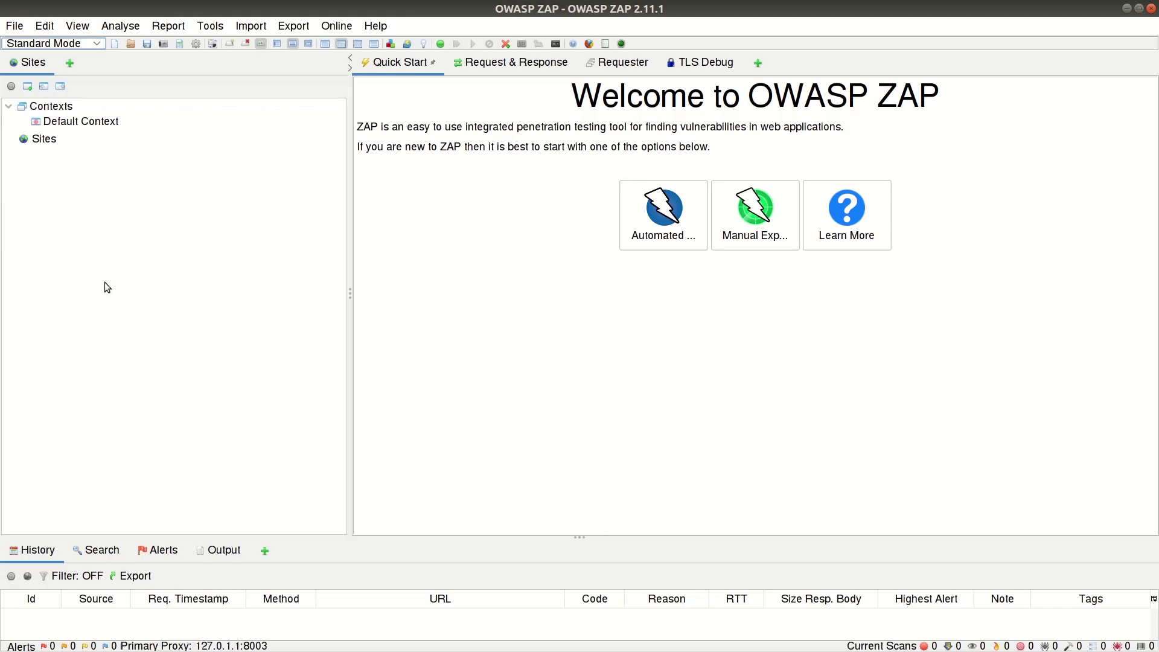
{"action": "left_click", "coordinate": [752, 225]}
{"action": "left_click", "coordinate": [623, 197]}
{"action": "type", "text": "localhost:8083"}
{"action": "left_click", "coordinate": [583, 245]}
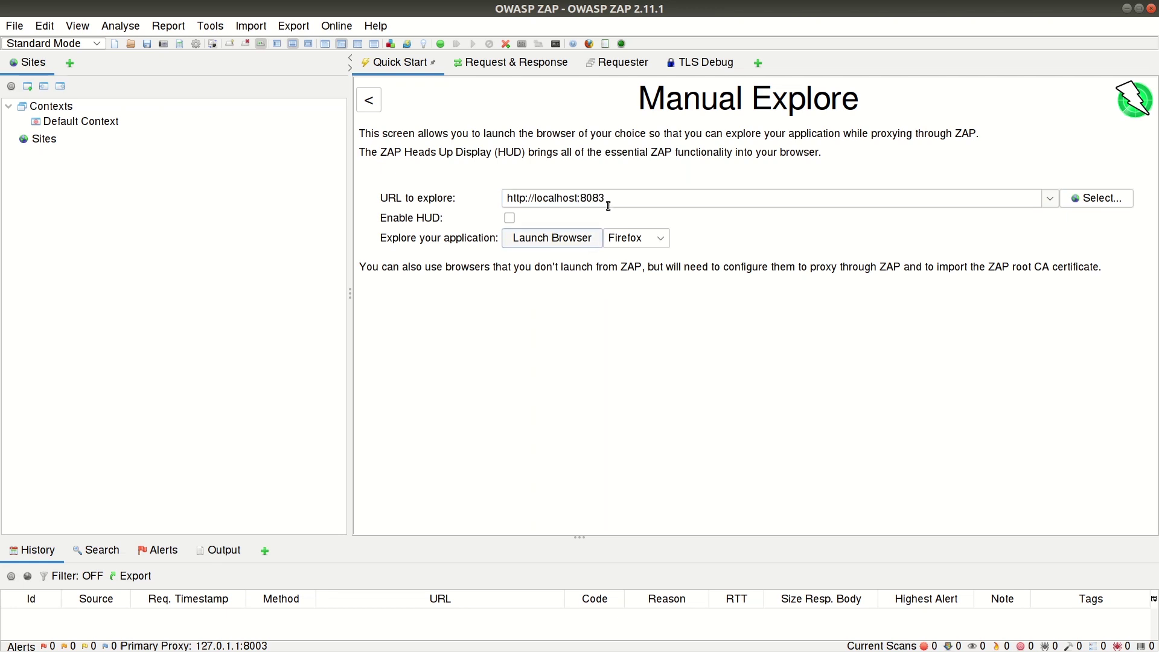
{"action": "left_click", "coordinate": [985, 47]}
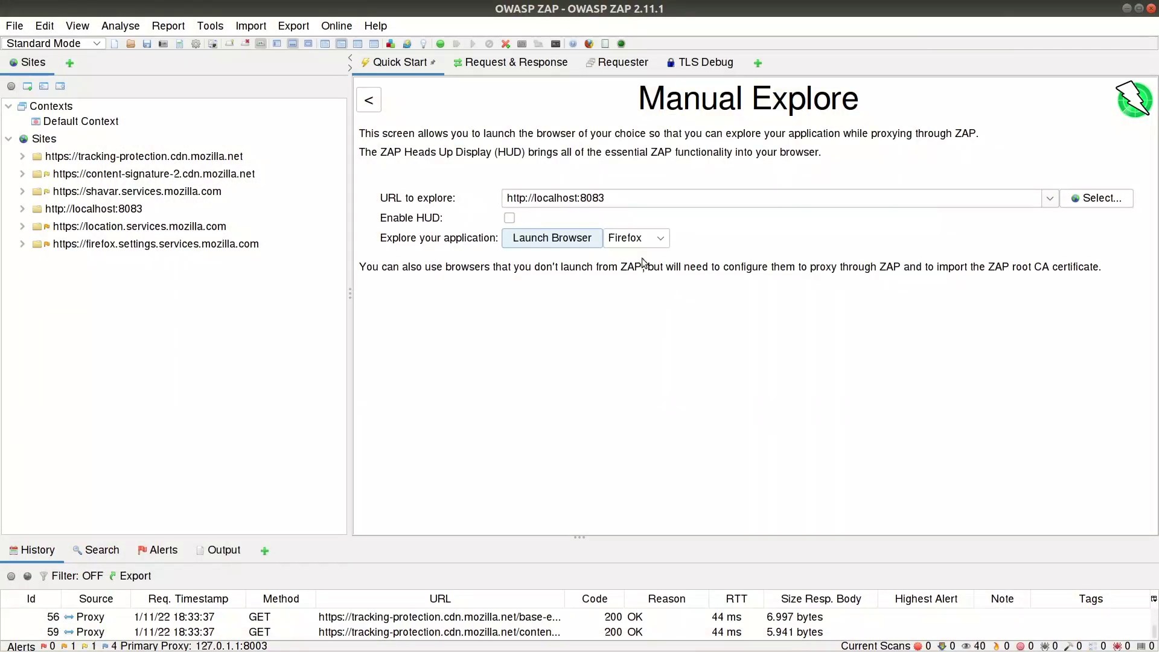
{"action": "left_click", "coordinate": [609, 198]}
{"action": "key", "text": "BackSpace"}
{"action": "type", "text": "4"}
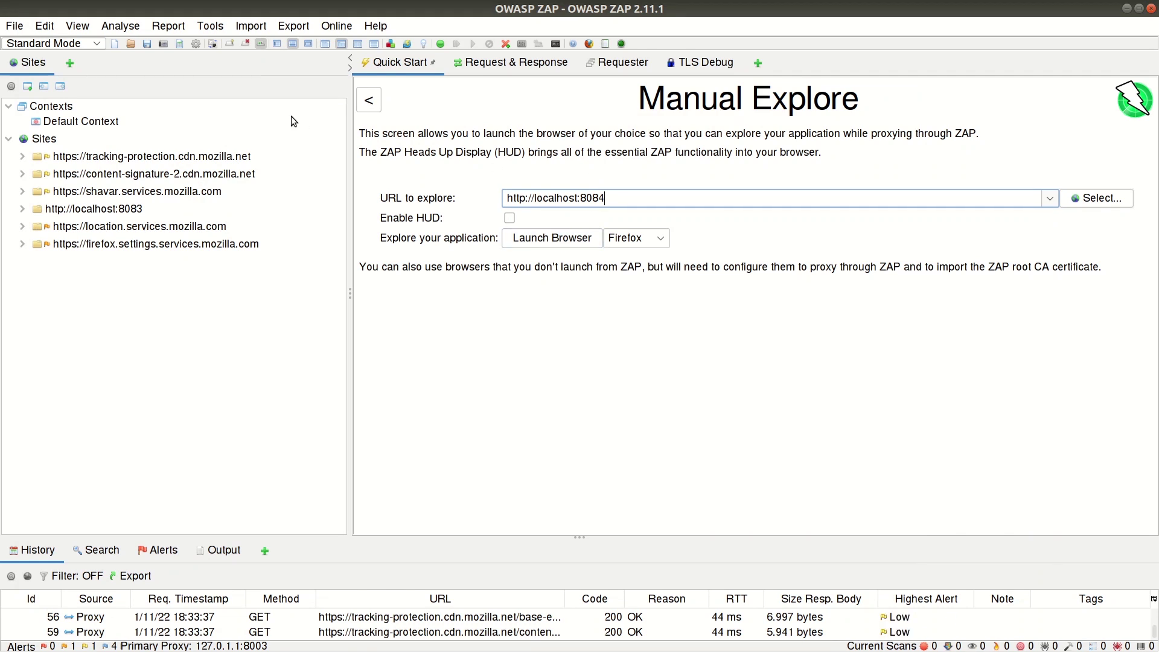
- Enable the outgoing proxy server 127.0.0.1 on port 8080 in ZAP's connection options and save them
{"action": "left_click", "coordinate": [211, 26]}
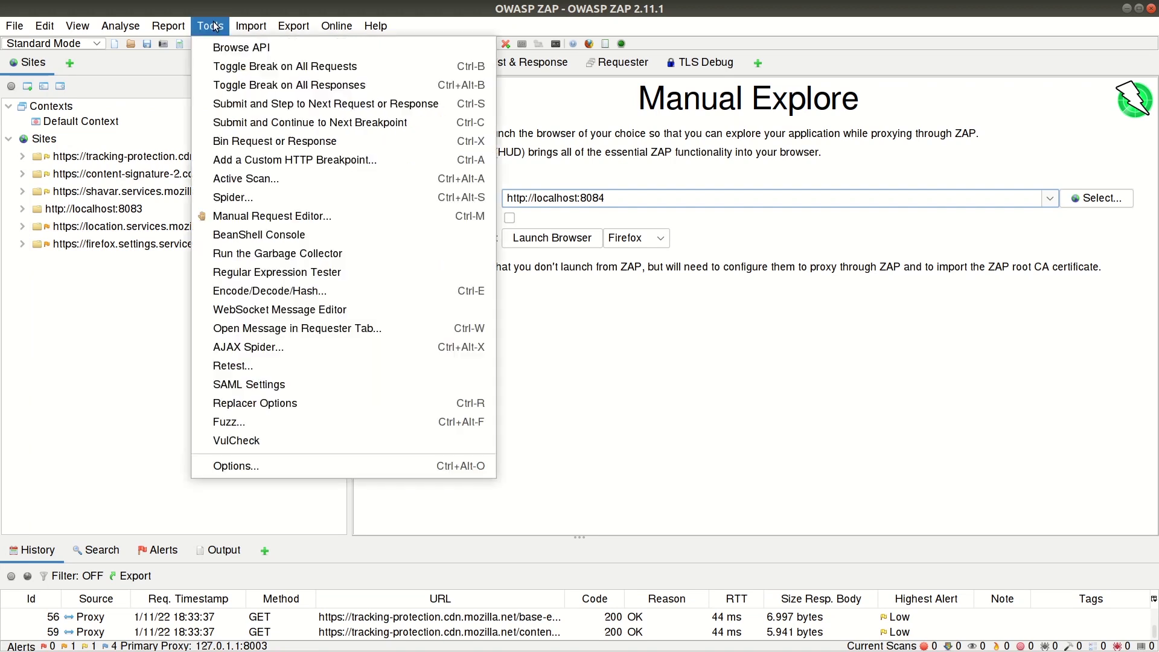
{"action": "left_click", "coordinate": [258, 462]}
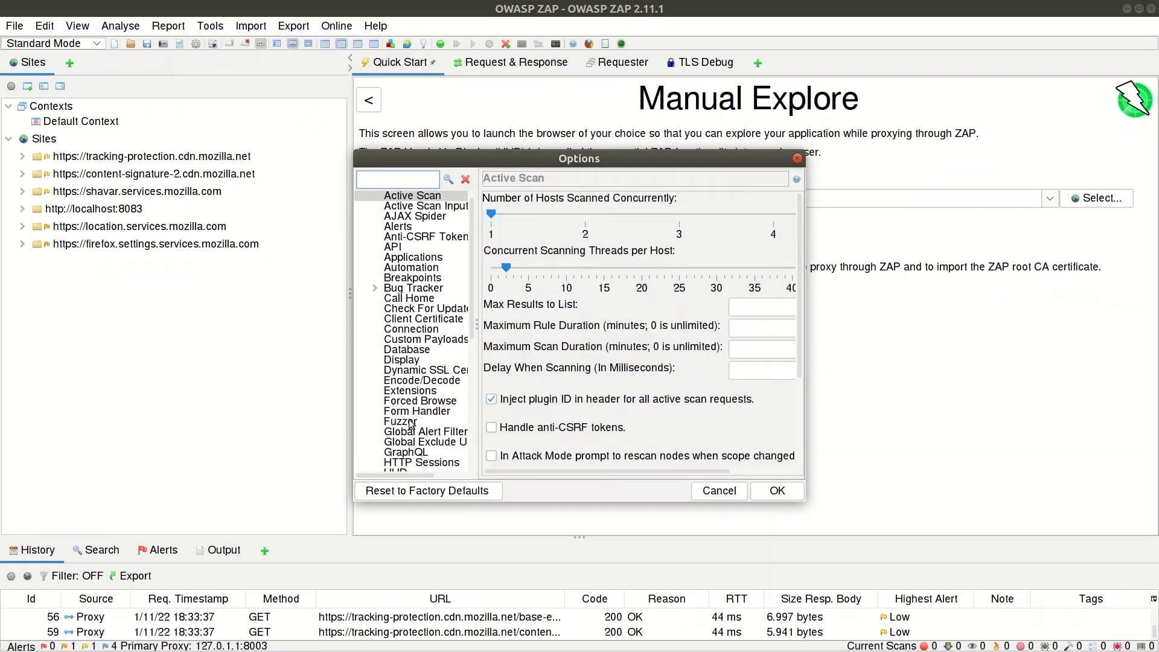
{"action": "left_click", "coordinate": [411, 329]}
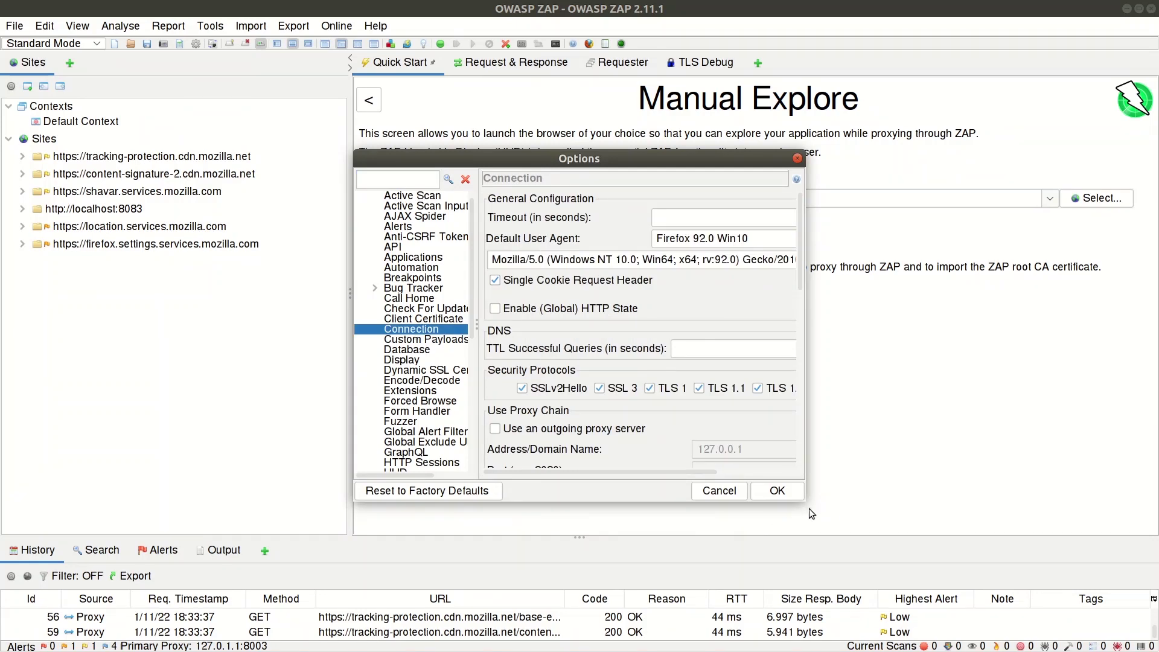
{"action": "left_click_drag", "start_coordinate": [805, 501], "coordinate": [964, 587]}
{"action": "left_click", "coordinate": [599, 430]}
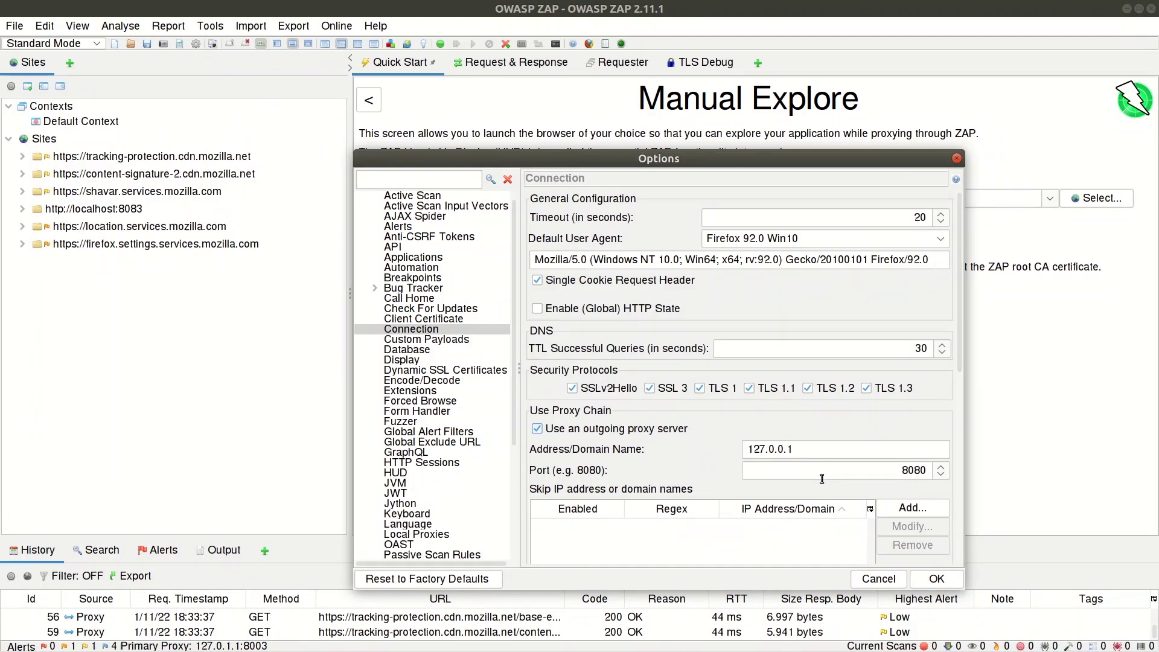
{"action": "left_click", "coordinate": [937, 579]}
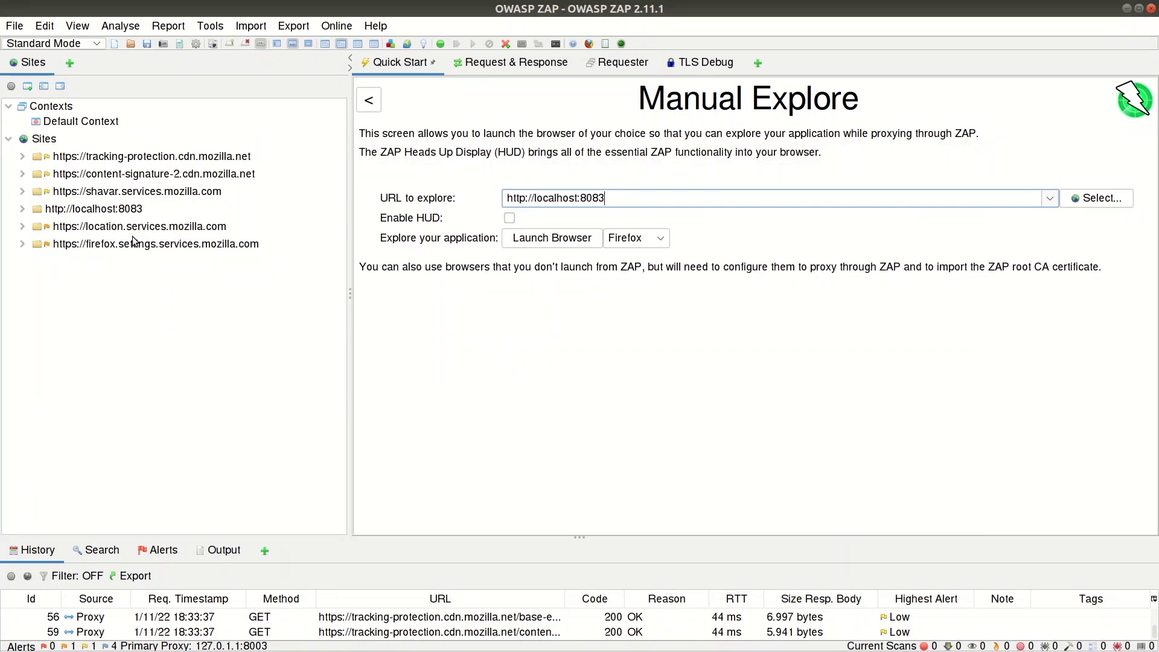
{"action": "double_click", "coordinate": [86, 157]}
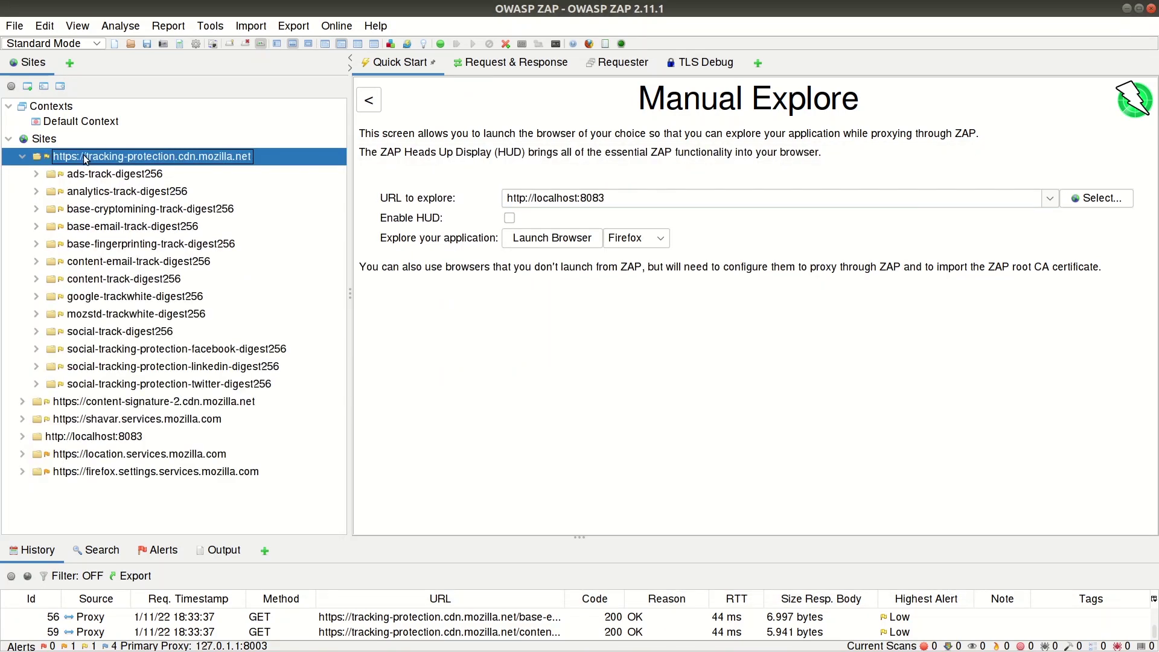
{"action": "key", "text": "Left"}
{"action": "key", "text": "shift+Down"}
{"action": "key", "text": "shift+Down"}
{"action": "key", "text": "shift+Down"}
{"action": "key", "text": "shift+Down"}
{"action": "key", "text": "shift+Down"}
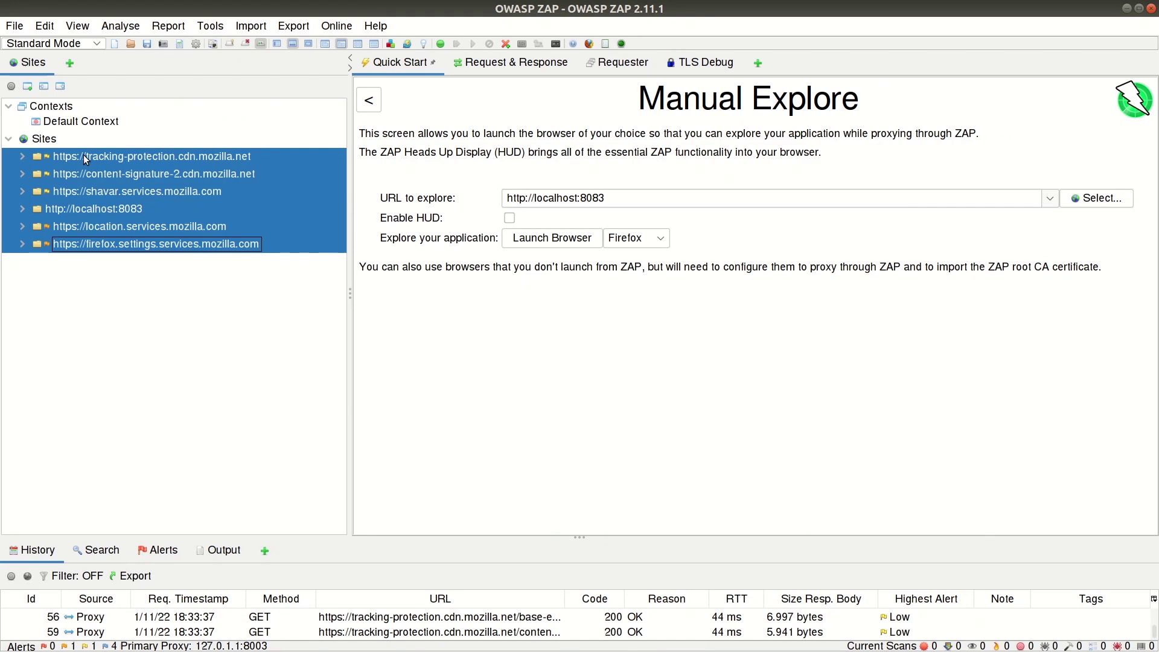
{"action": "right_click", "coordinate": [84, 154]}
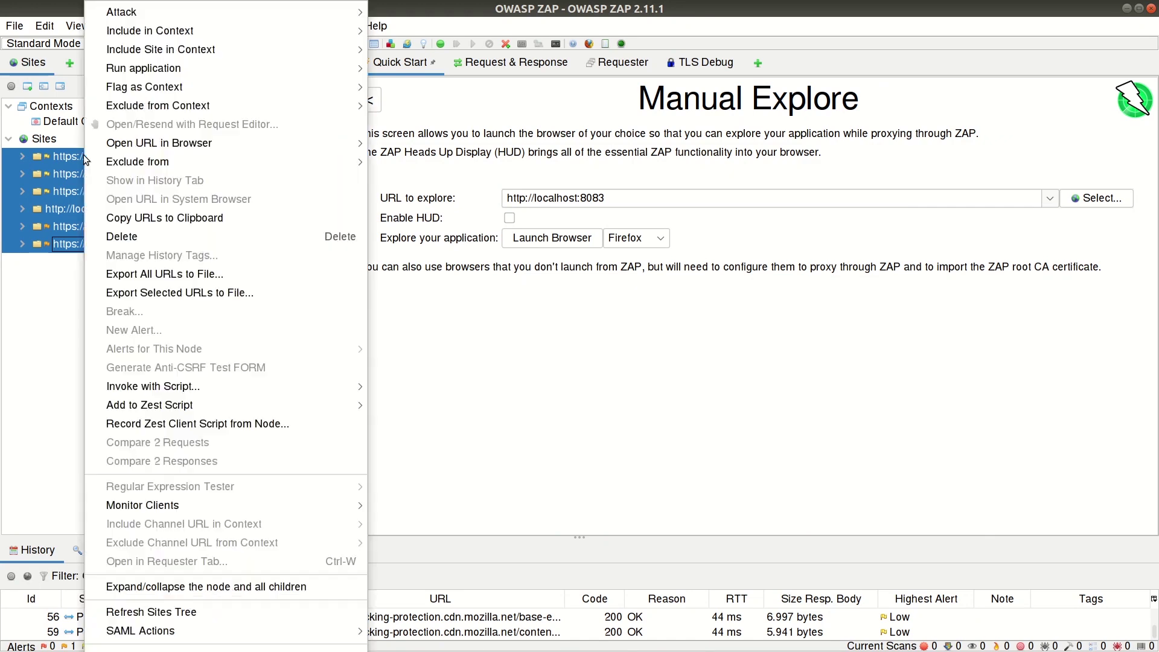
{"action": "left_click", "coordinate": [182, 233]}
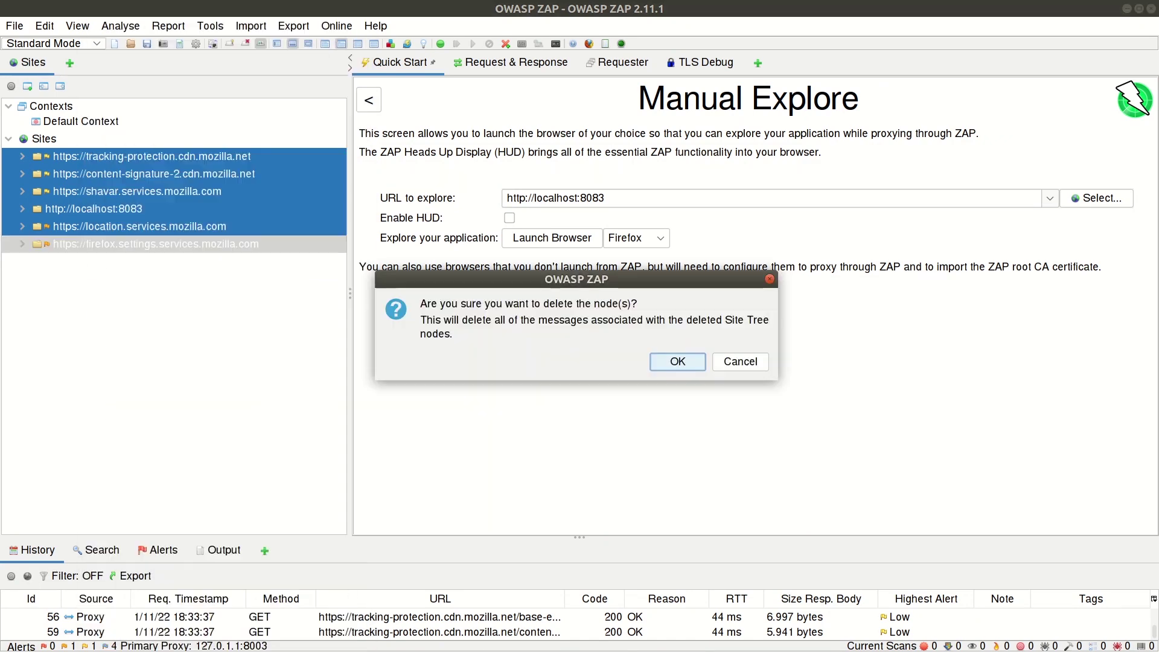
{"action": "left_click", "coordinate": [672, 365]}
- Switch to Burp Suite and open its proxy interception view
{"action": "key", "text": "alt+Tab"}
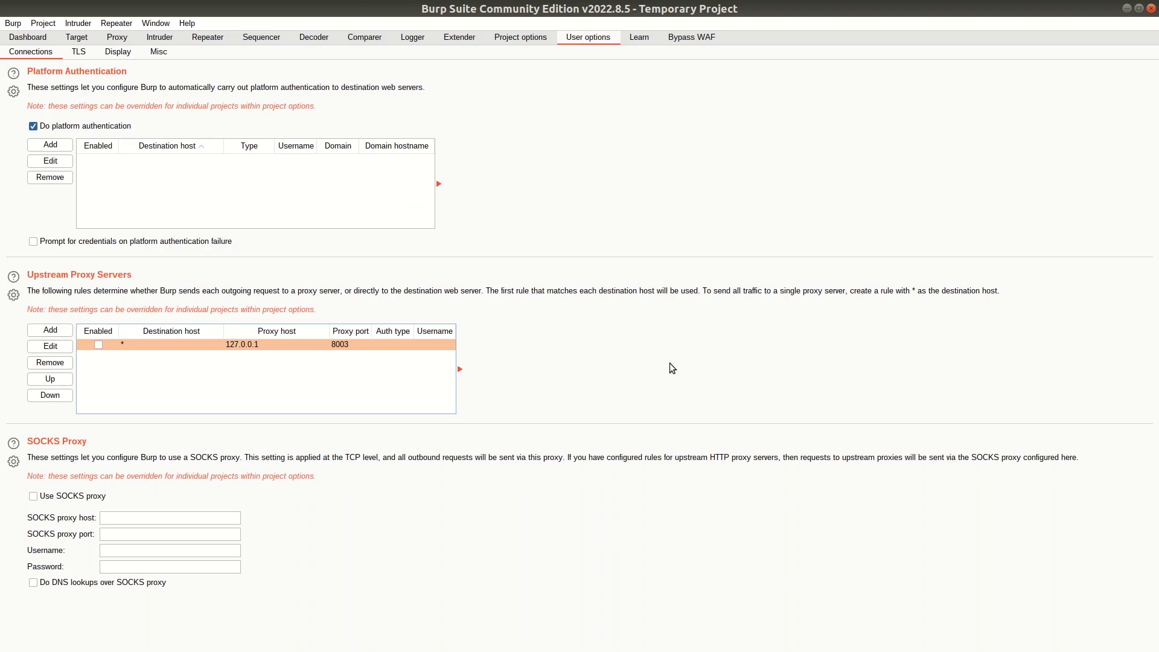
{"action": "left_click", "coordinate": [116, 37]}
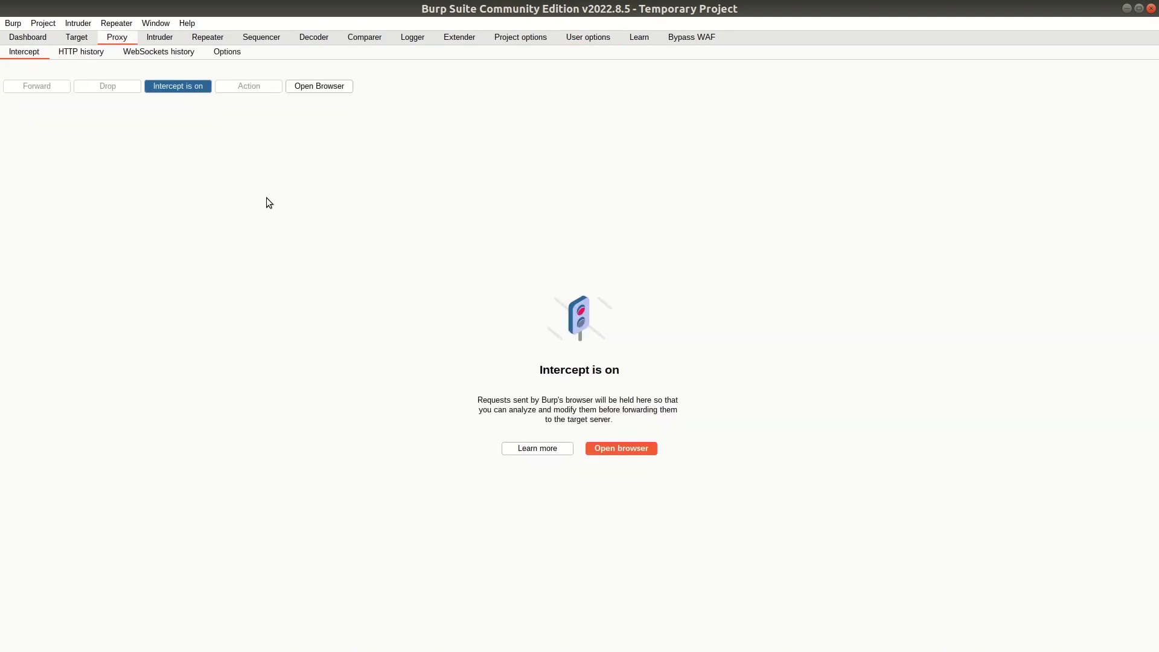
{"action": "key", "text": "alt+Tab"}
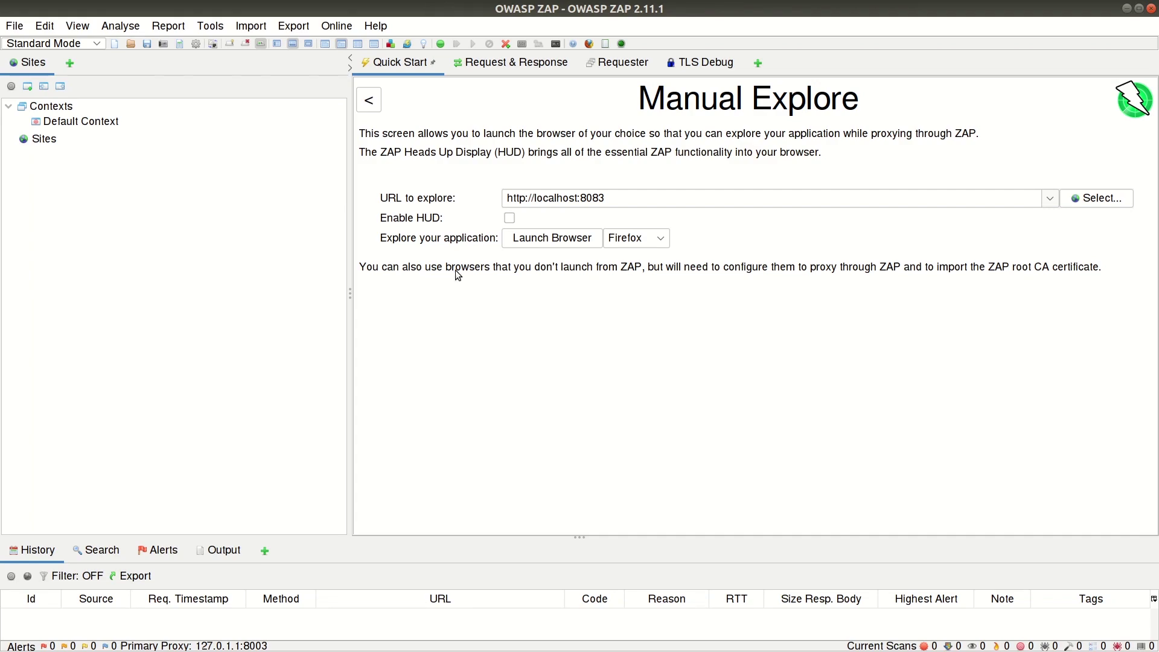
{"action": "left_click", "coordinate": [617, 201]}
{"action": "key", "text": "BackSpace"}
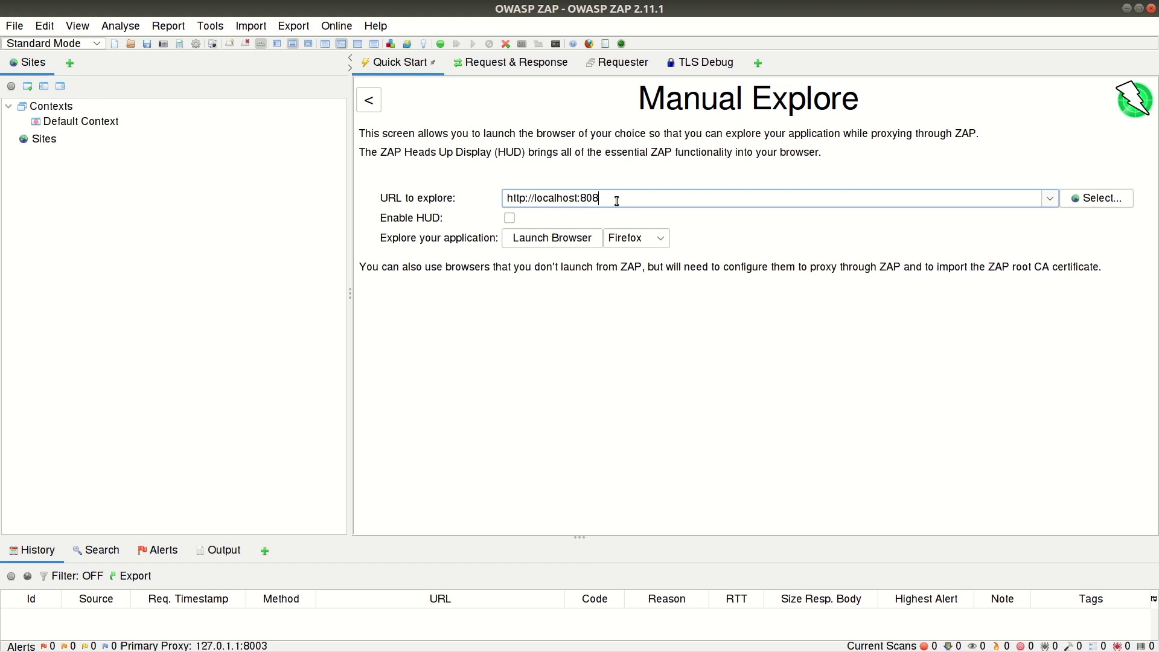
{"action": "type", "text": "4"}
{"action": "left_click", "coordinate": [574, 238]}
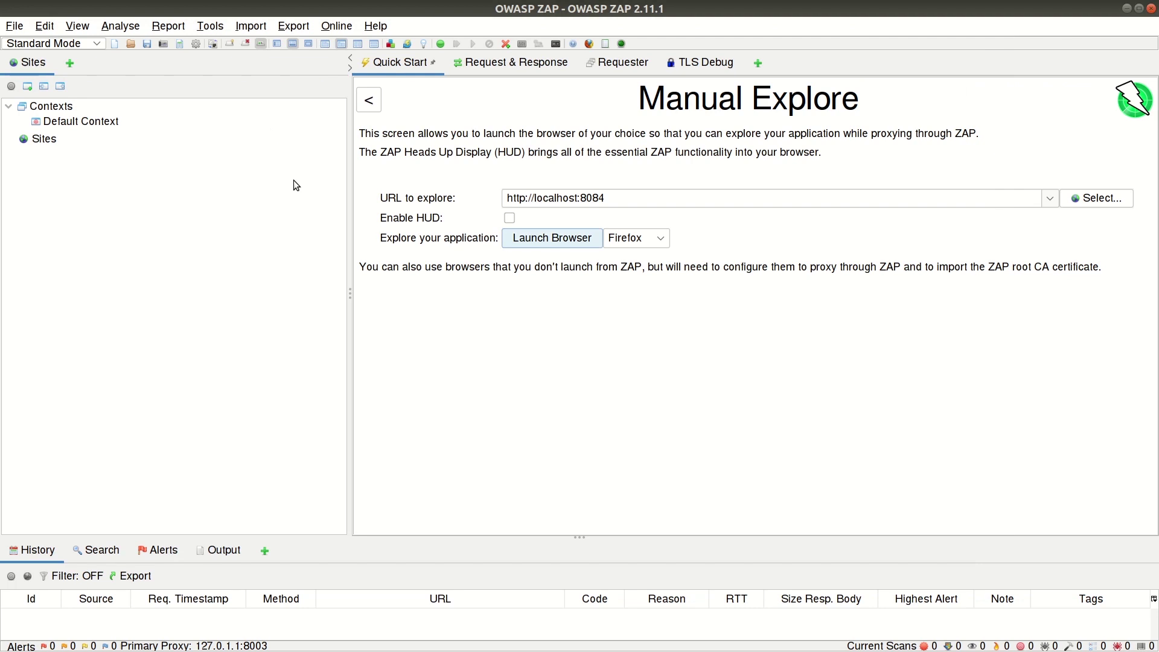
- Switch to Burp Suite, forward the first two intercepted Mozilla requests, and turn interception off
{"action": "key", "text": "alt+Tab"}
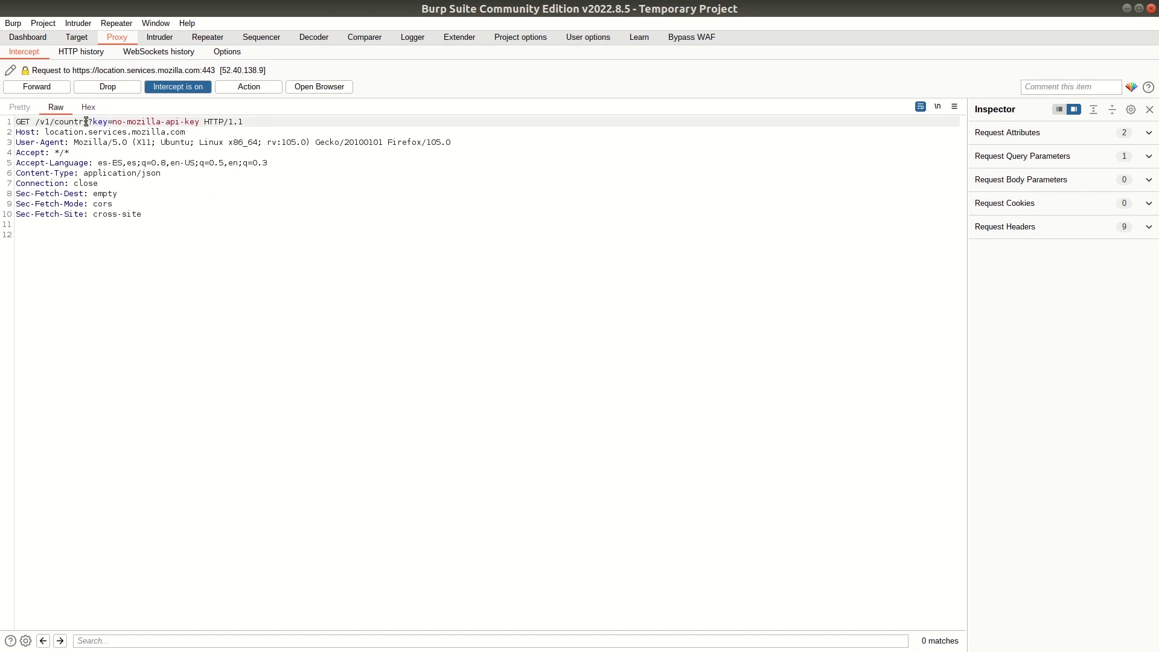
{"action": "left_click", "coordinate": [30, 87]}
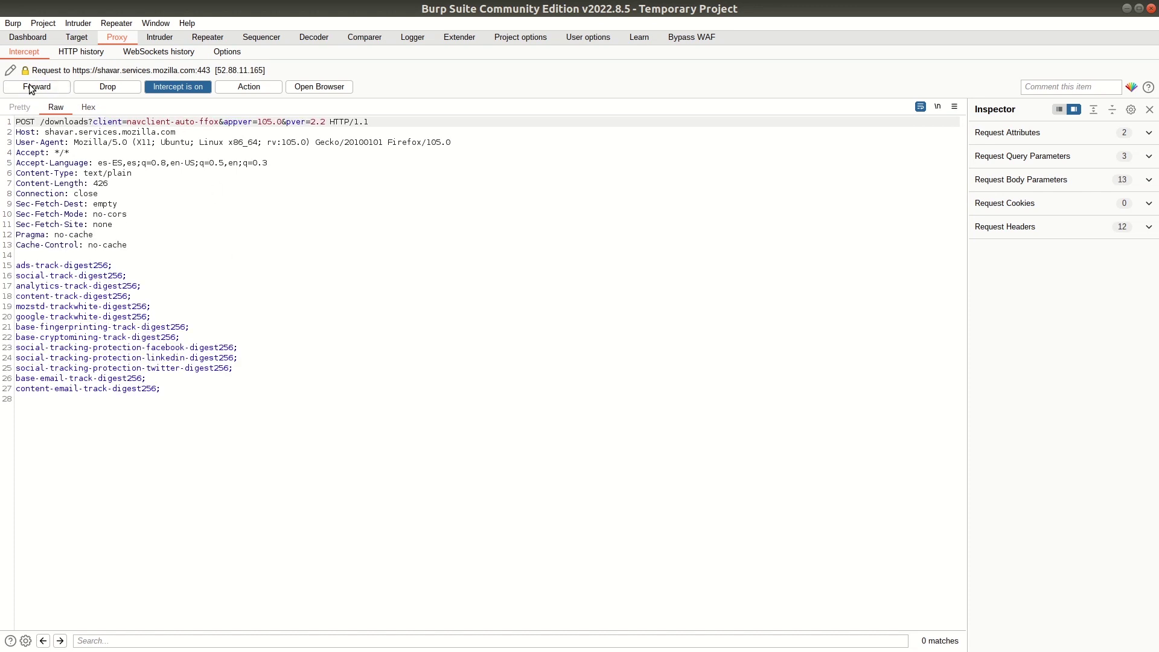
{"action": "left_click", "coordinate": [30, 88]}
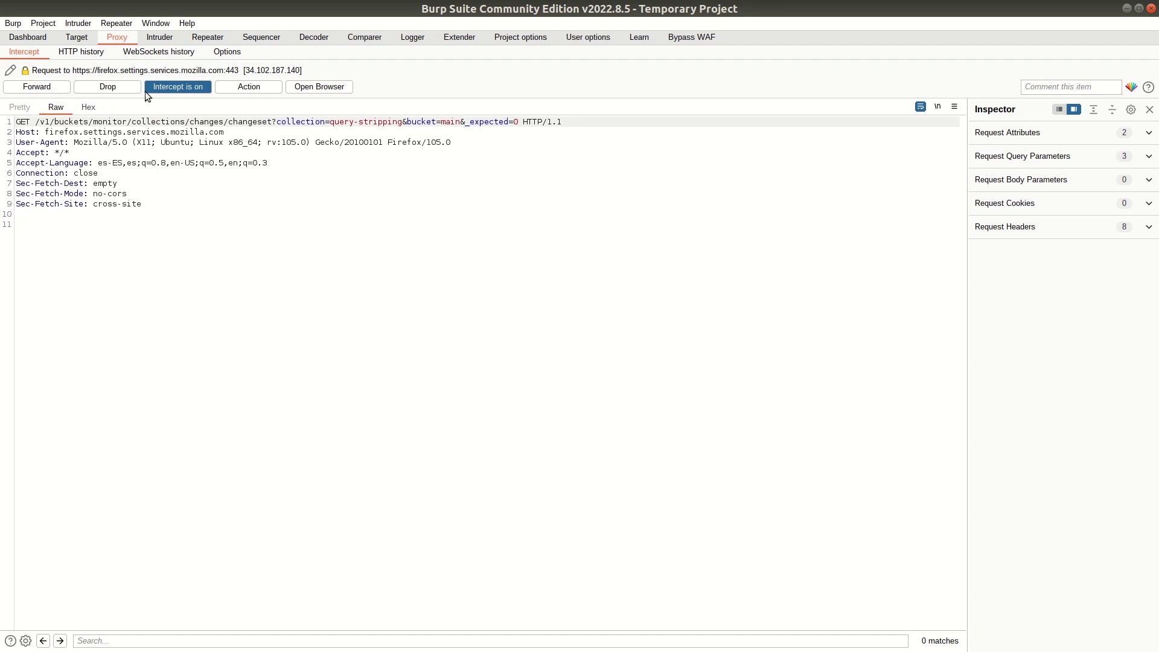
{"action": "left_click", "coordinate": [171, 88]}
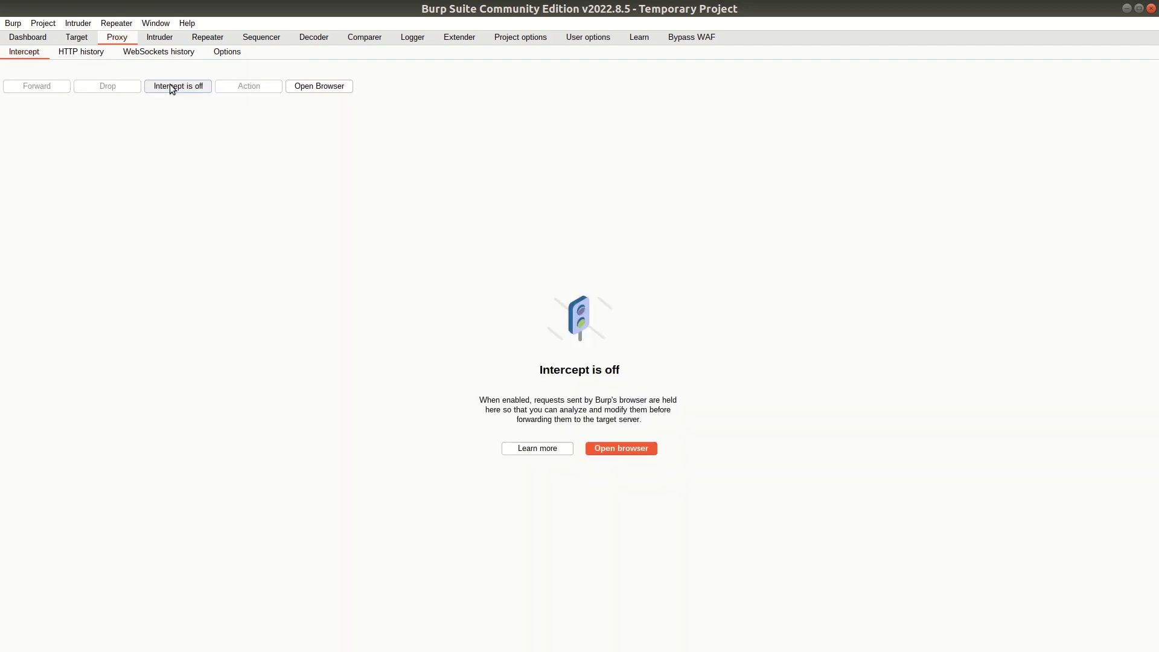
{"action": "key", "text": "alt+Tab"}
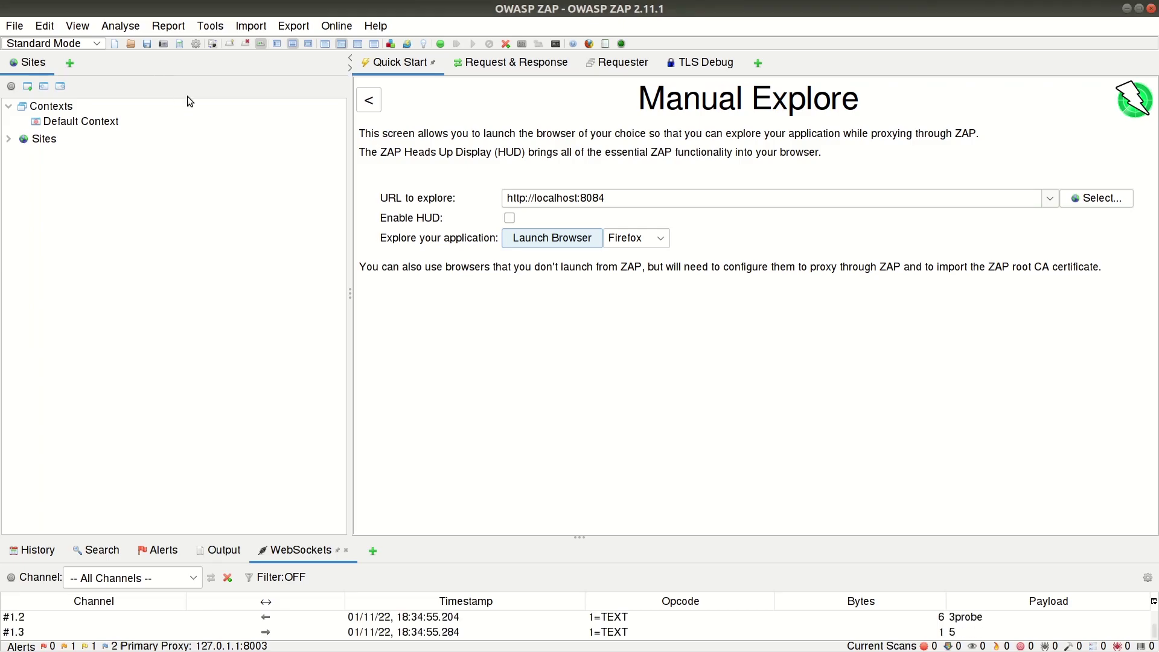
{"action": "key", "text": "alt+Tab"}
{"action": "key", "text": "alt+Tab"}
{"action": "left_click", "coordinate": [9, 138]}
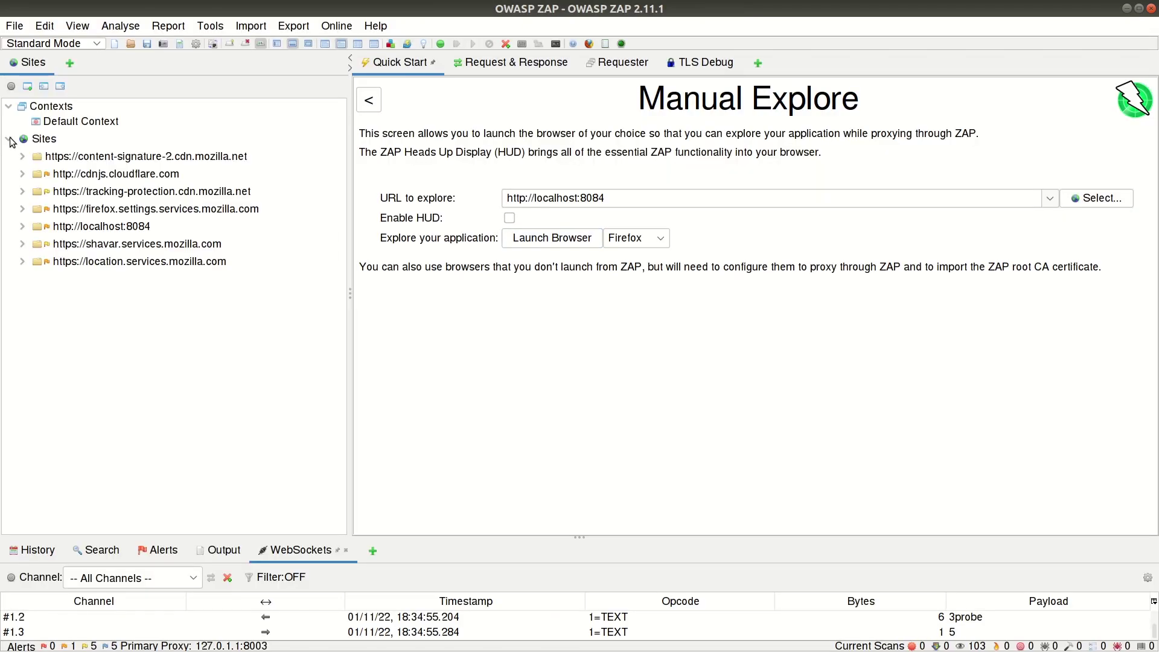
{"action": "double_click", "coordinate": [139, 227]}
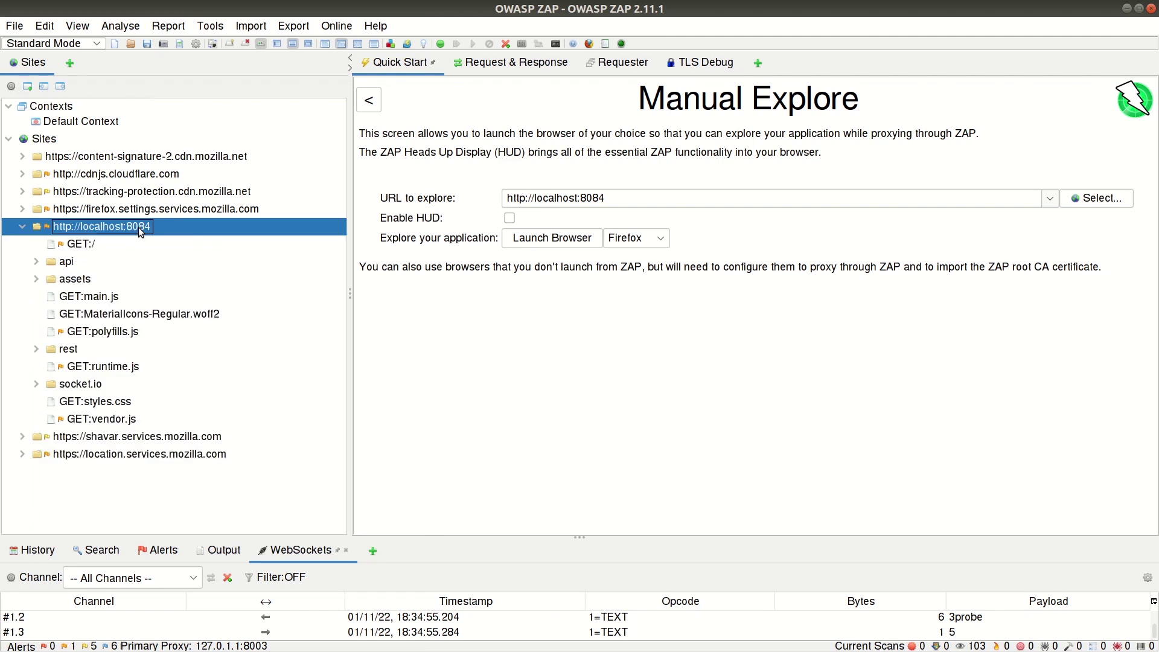
{"action": "right_click", "coordinate": [139, 227]}
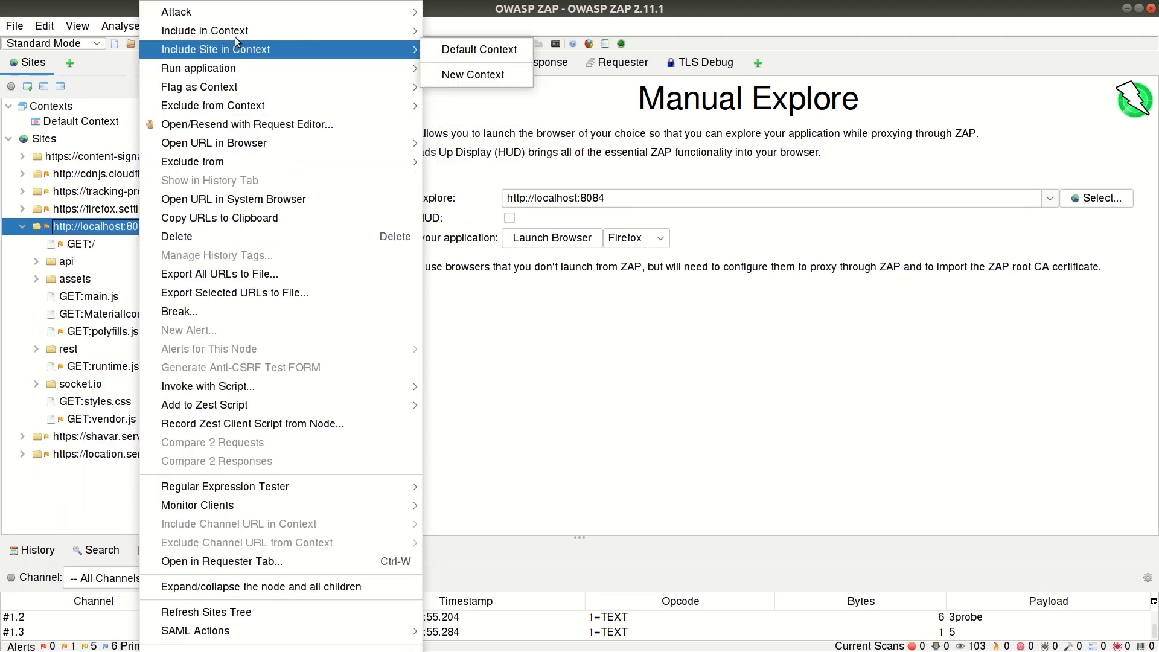
{"action": "mouse_move", "coordinate": [234, 31]}
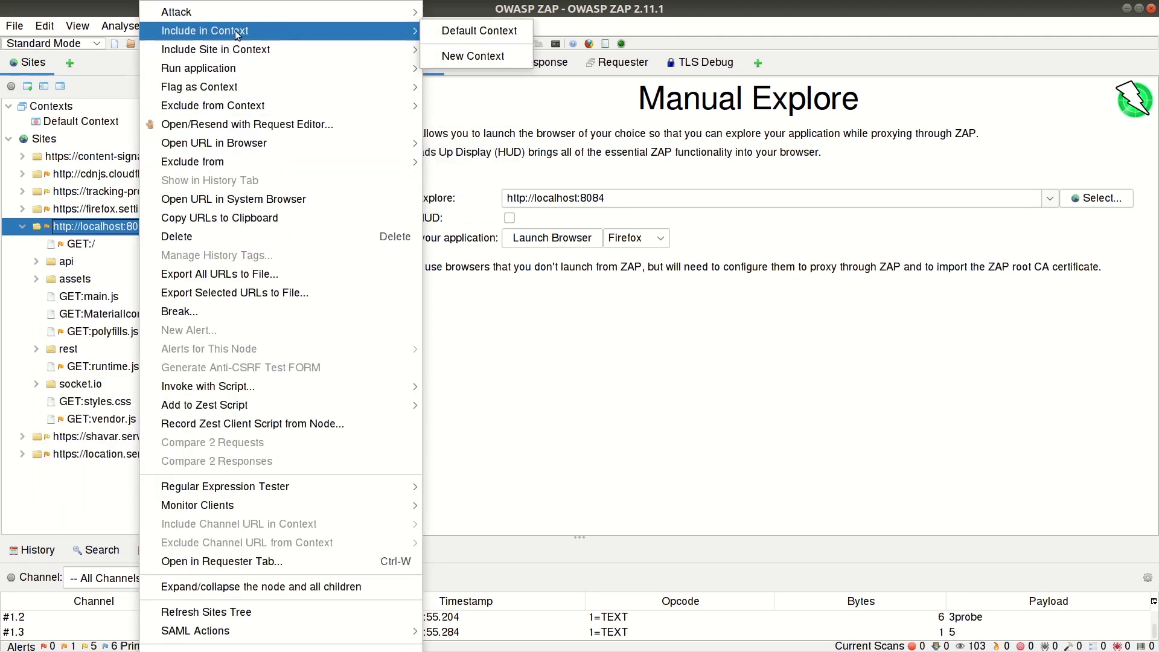
{"action": "left_click", "coordinate": [501, 31]}
{"action": "left_click", "coordinate": [746, 480]}
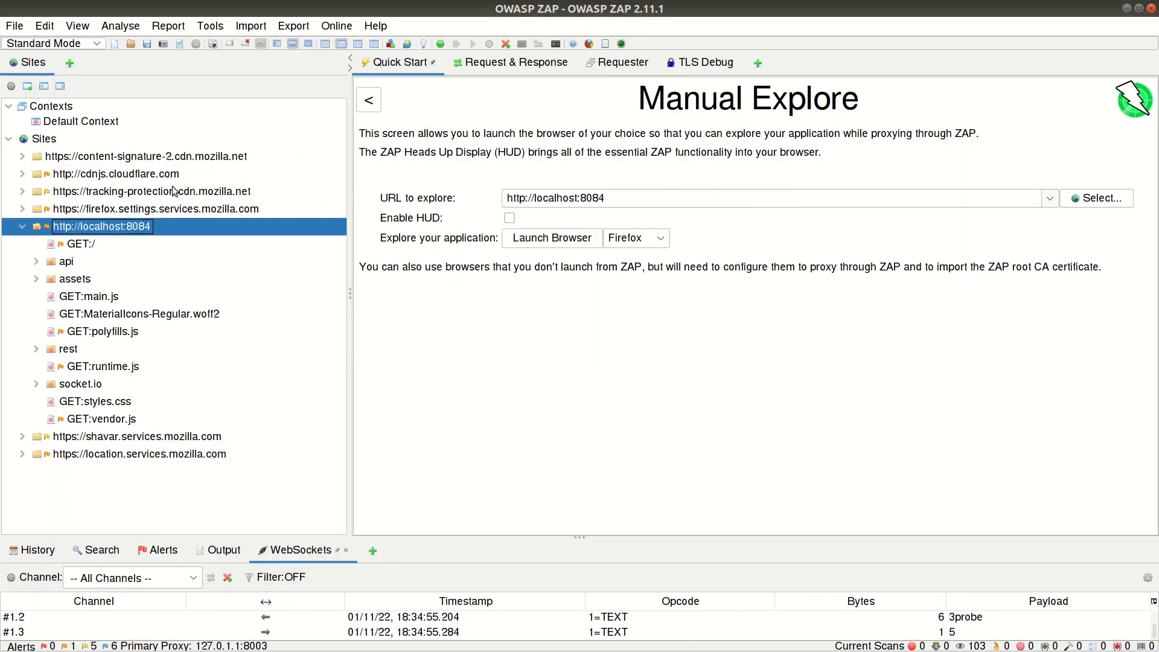
{"action": "left_click", "coordinate": [11, 86]}
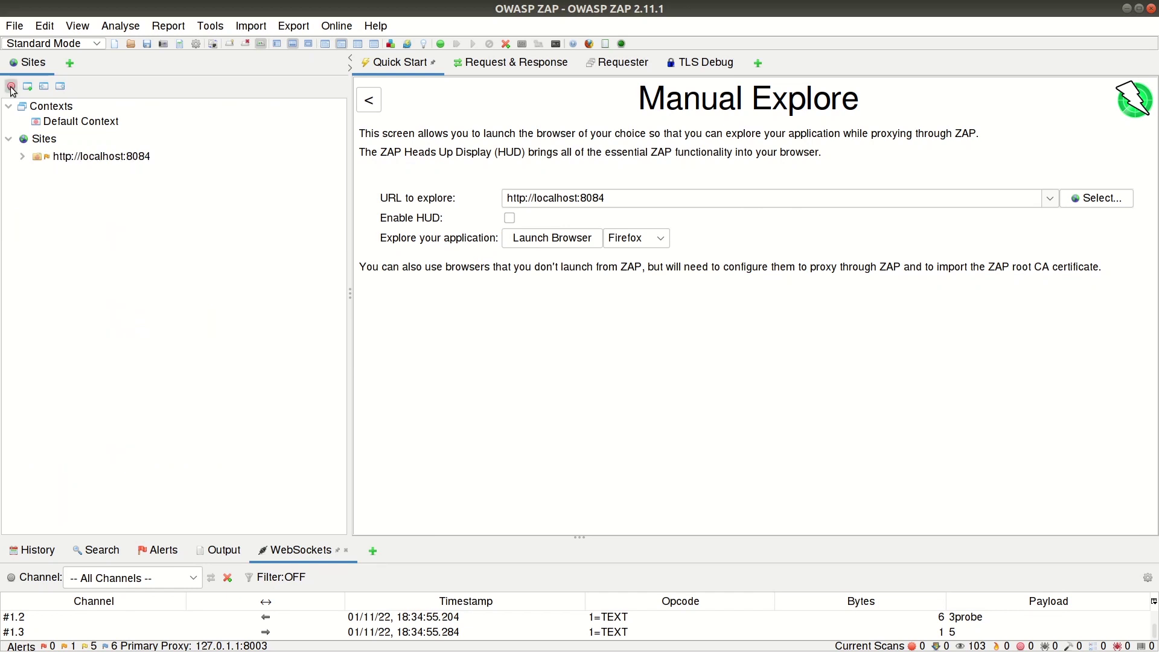
{"action": "left_click", "coordinate": [22, 156]}
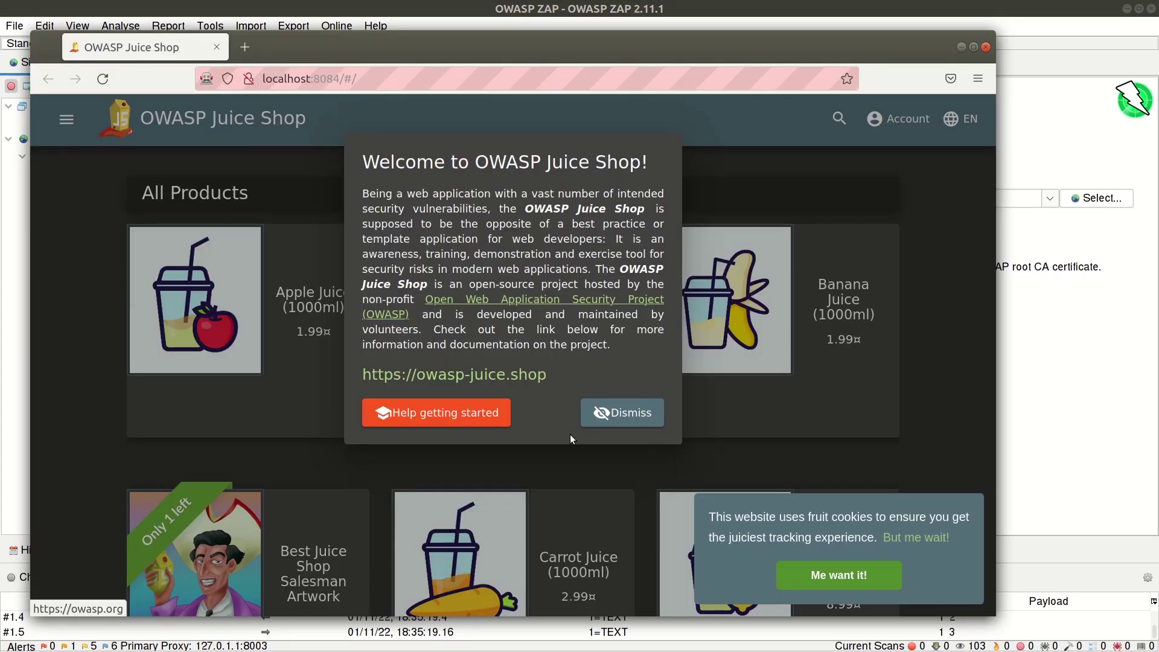
- Switch to Juice Shop in Firefox, dismiss the welcome message to open the login page, and return to OWASP ZAP
{"action": "left_click", "coordinate": [606, 413]}
{"action": "left_click", "coordinate": [893, 120]}
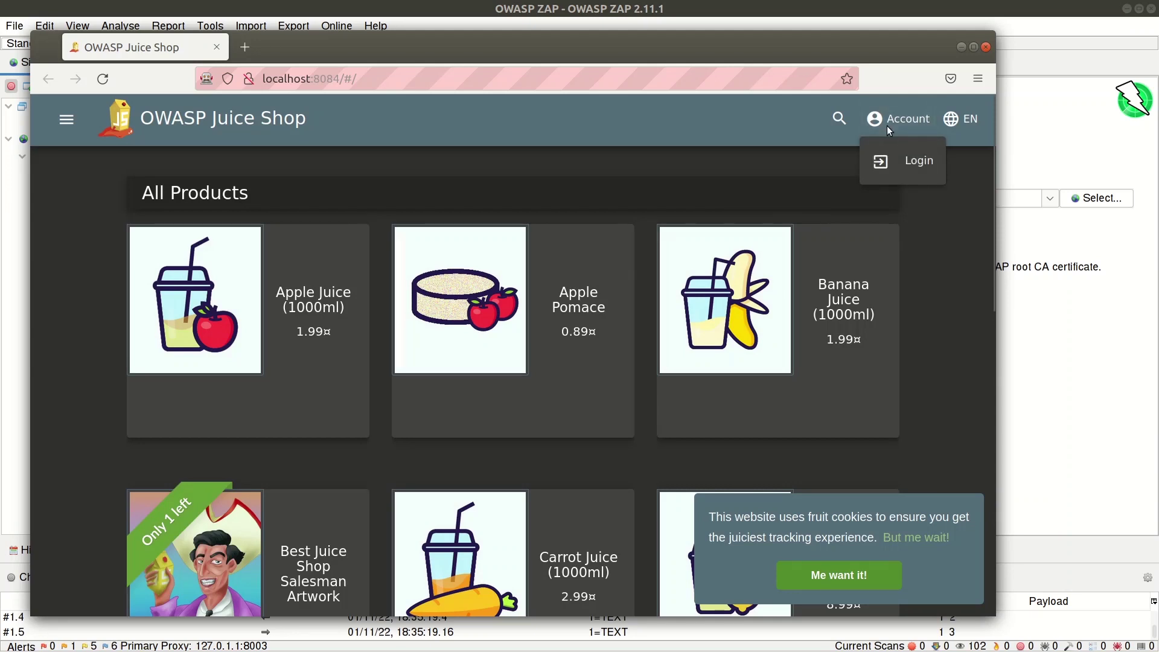
{"action": "left_click", "coordinate": [919, 161]}
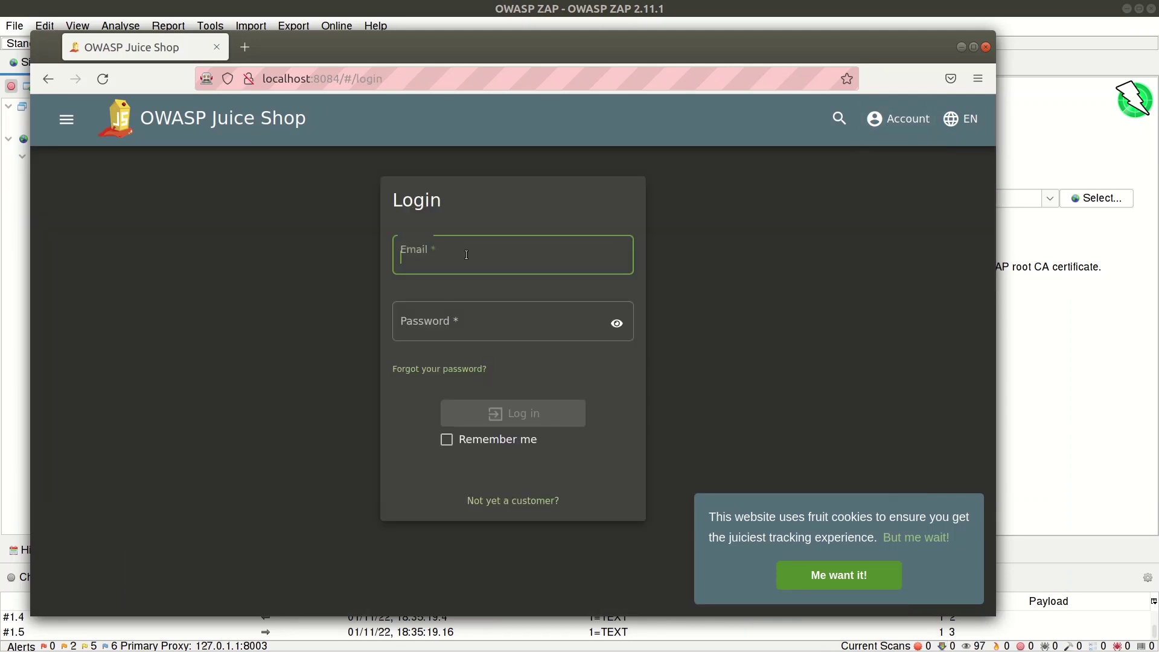
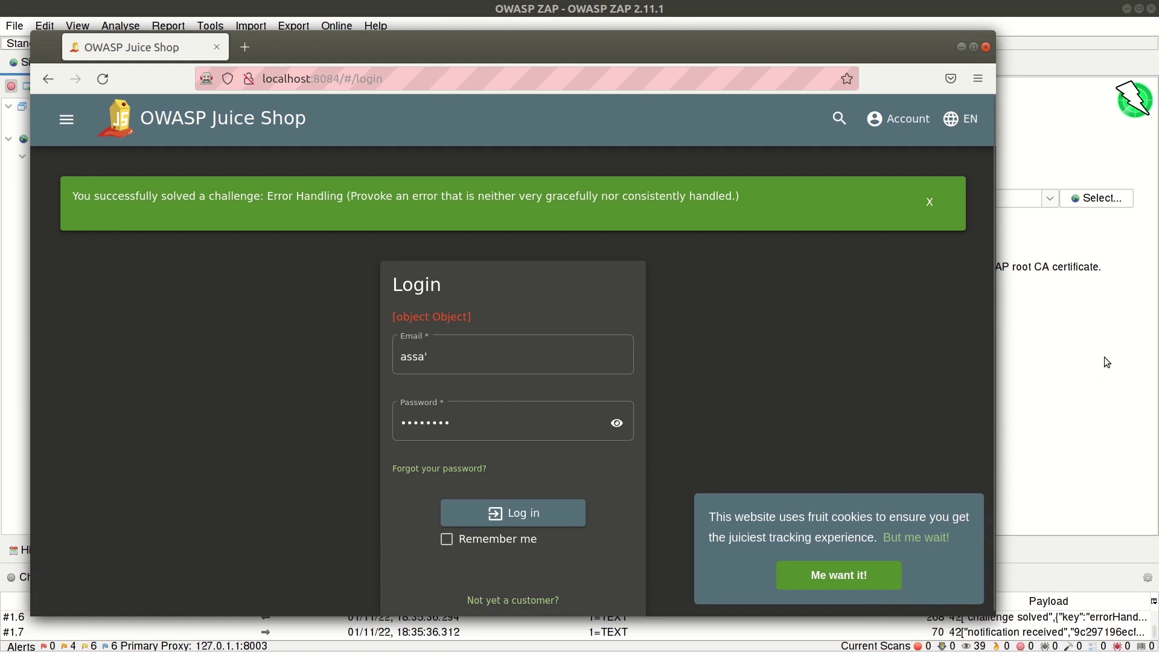
{"action": "left_click", "coordinate": [1105, 365]}
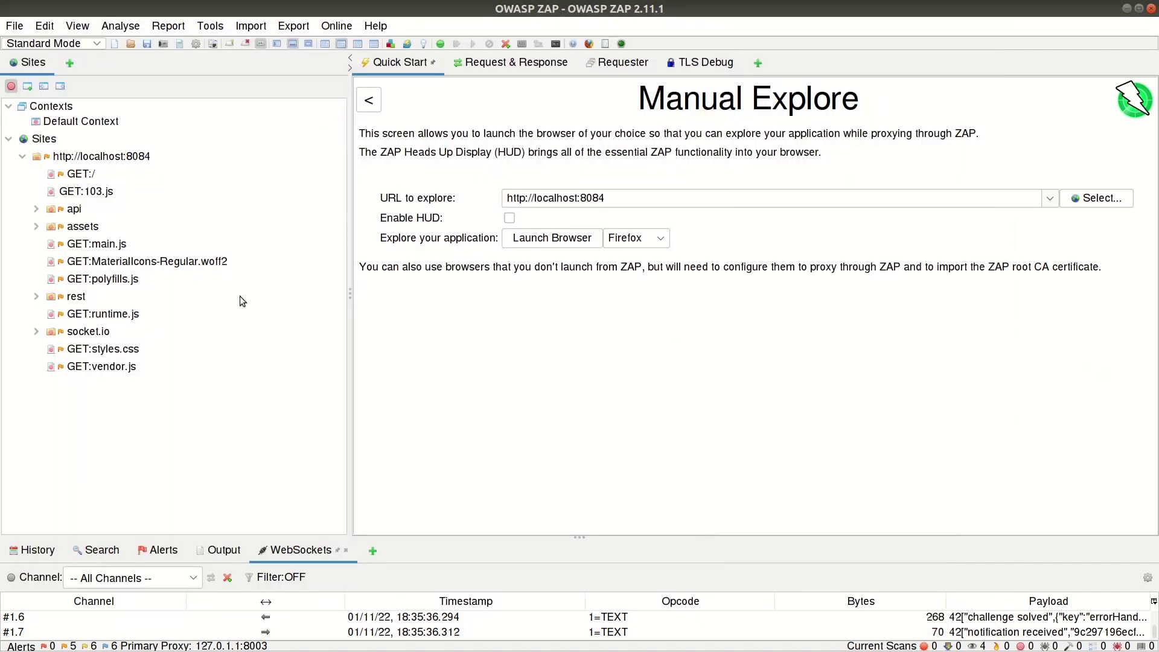